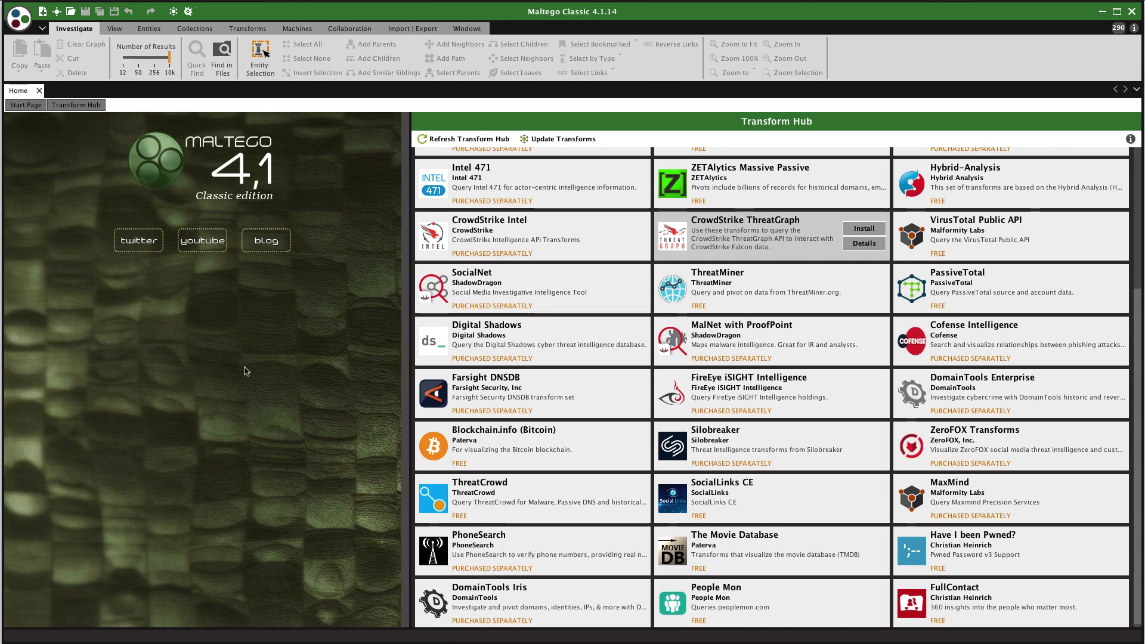
- Import the hunchlyconfiguration.mtz archive with all its entities, transforms, set, machine and icons checked
left_click(28, 28)
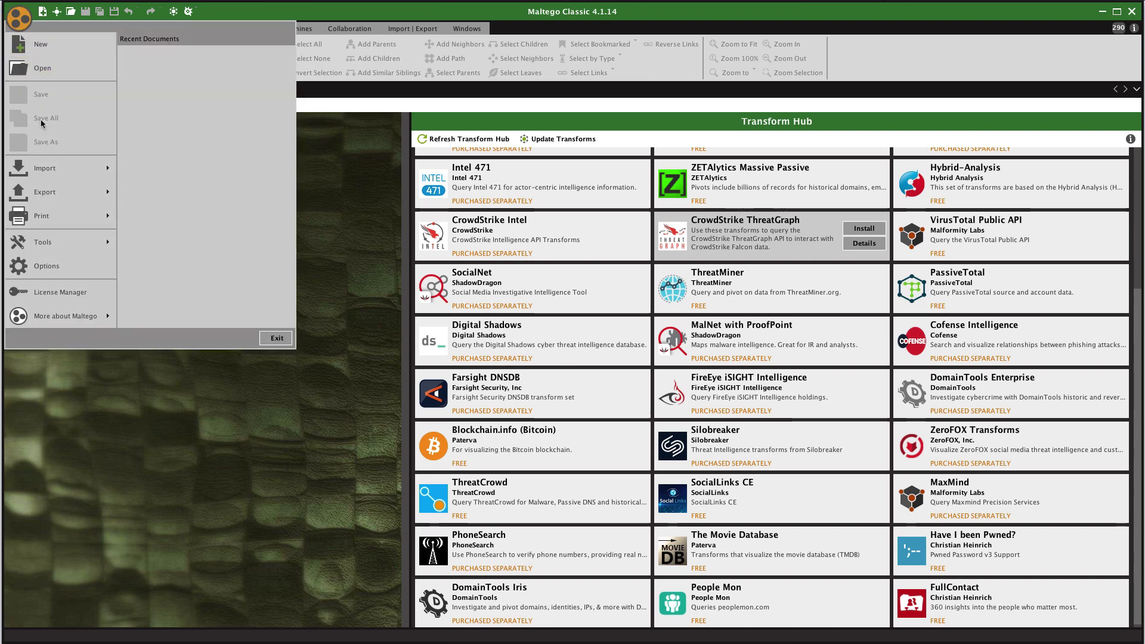
mouse_move(45, 168)
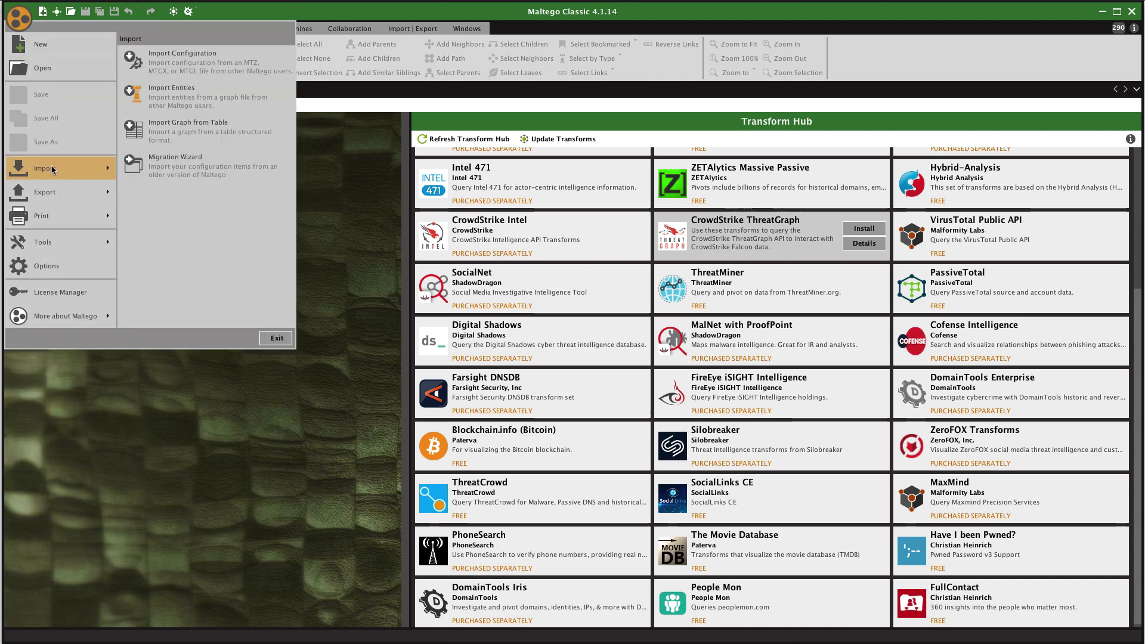
left_click(190, 67)
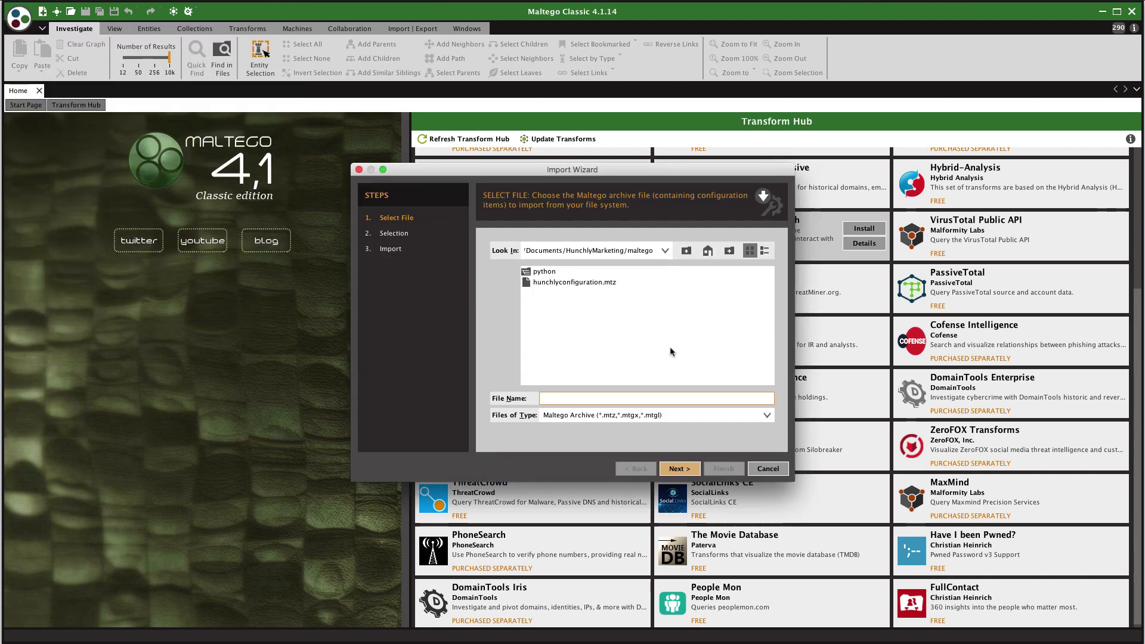
left_click(590, 284)
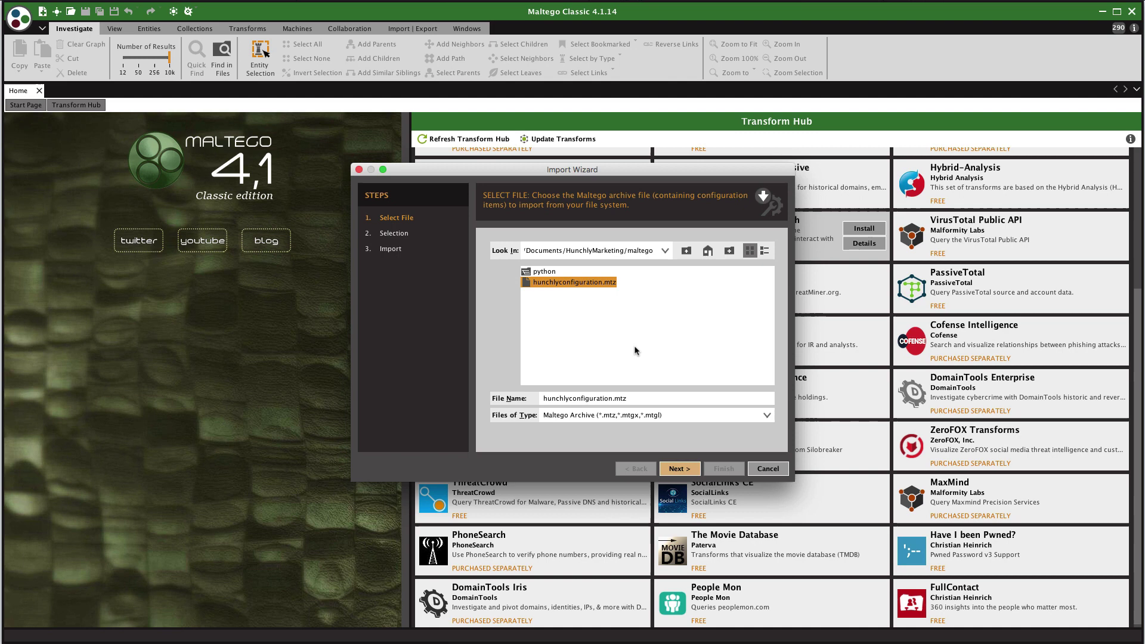
left_click(679, 473)
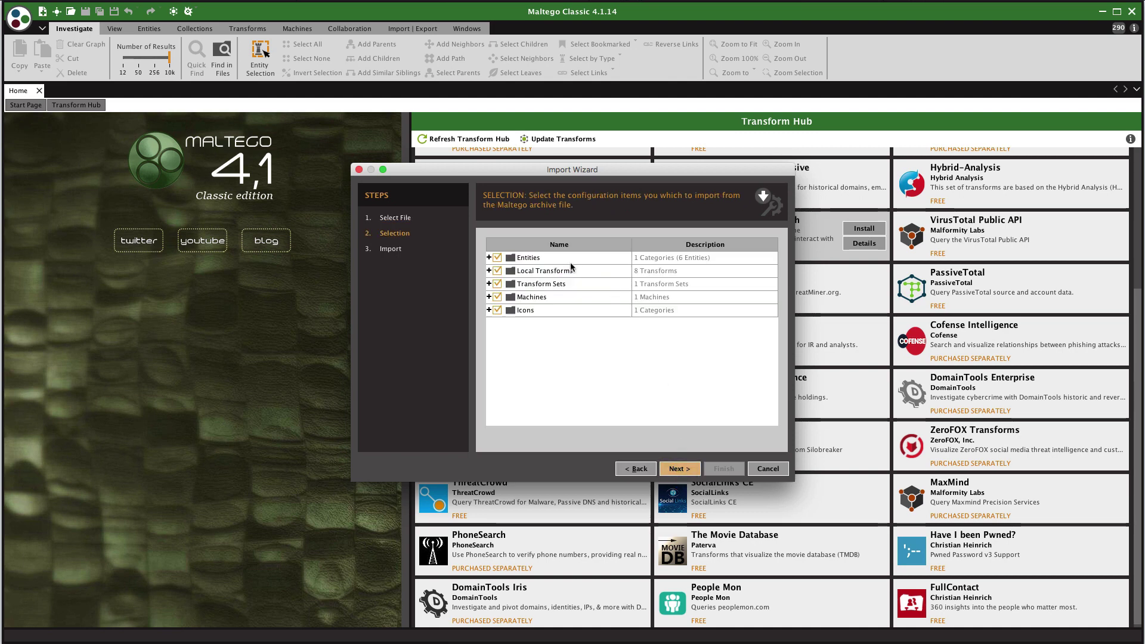
left_click(674, 470)
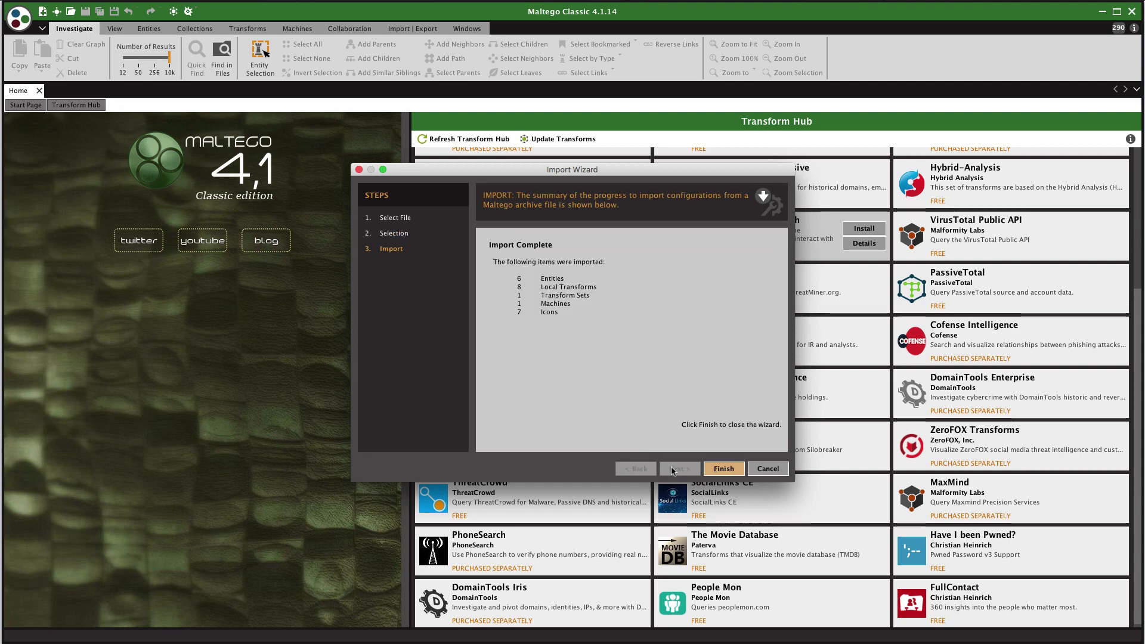
left_click(719, 469)
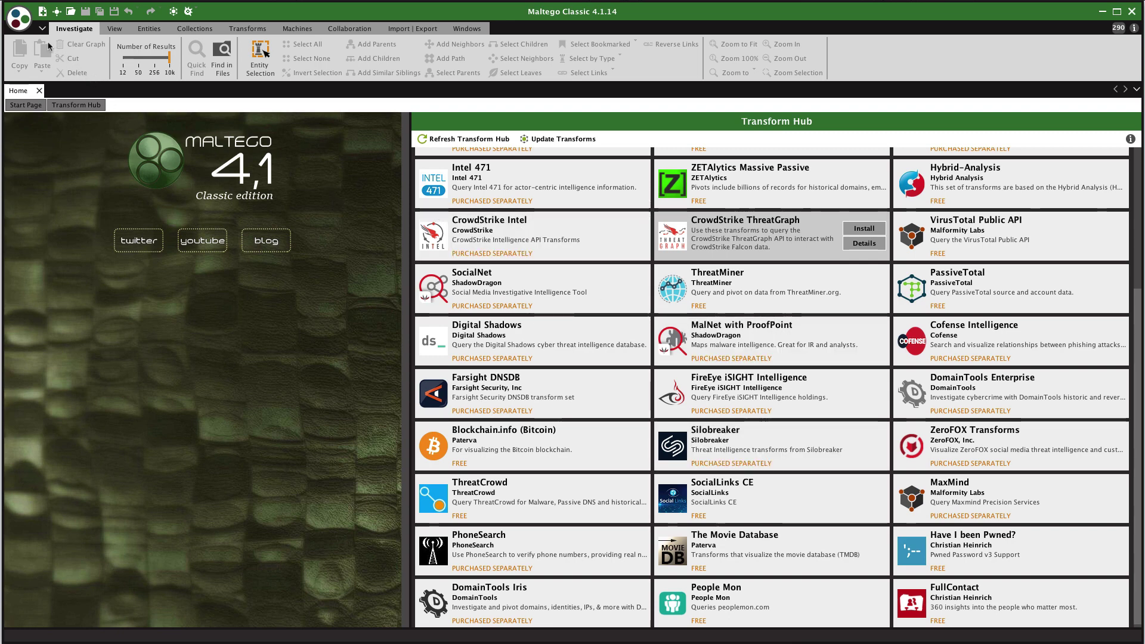
- Create a blank New Graph (1) from the application menu
left_click(19, 18)
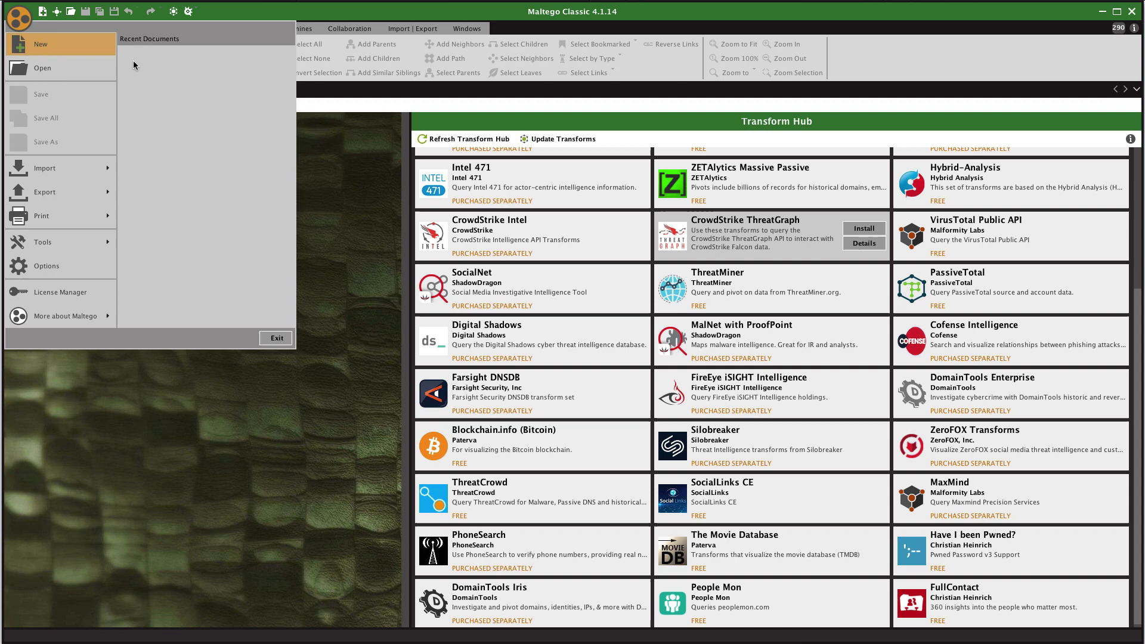
key("Return")
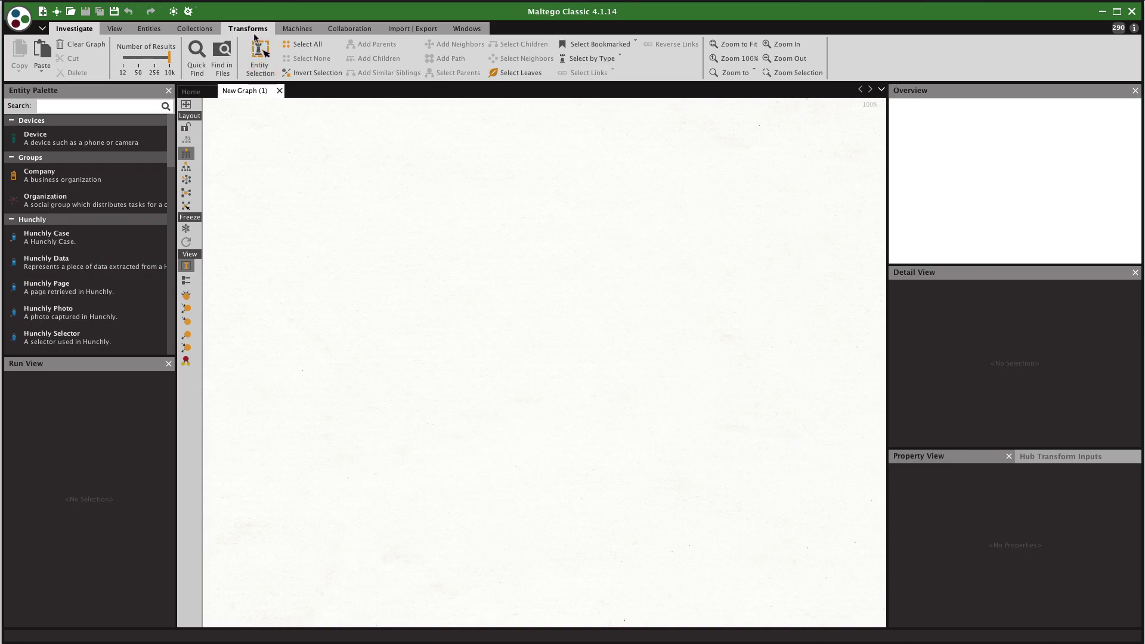
- Open Transform Manager, filter it to 'hun', and show Get Hunchly Case's settings
left_click(248, 29)
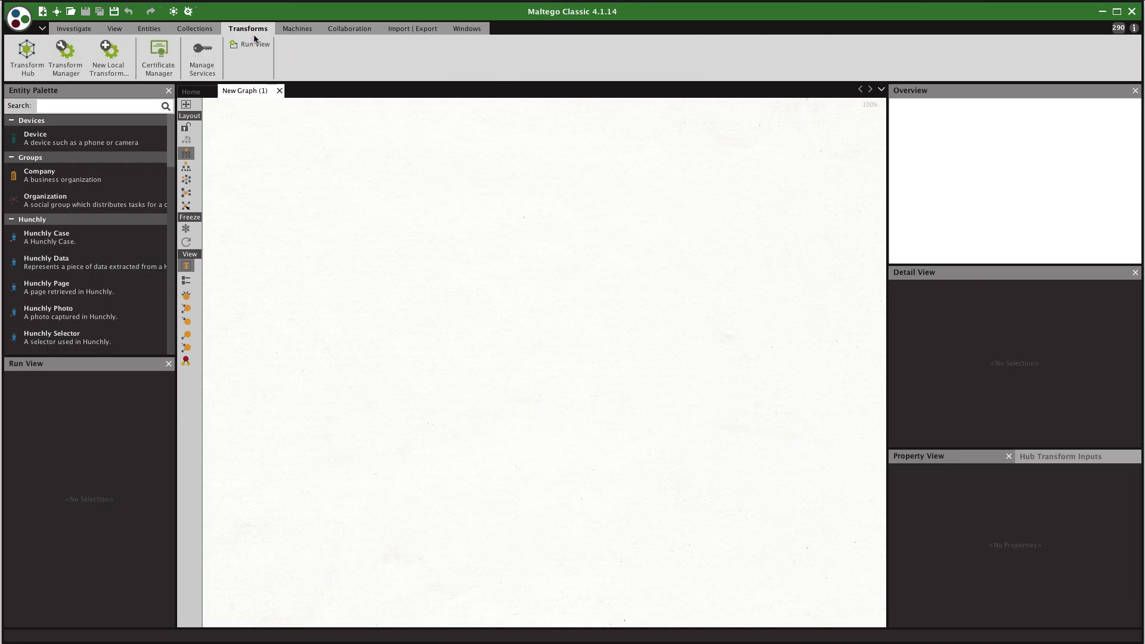
left_click(62, 67)
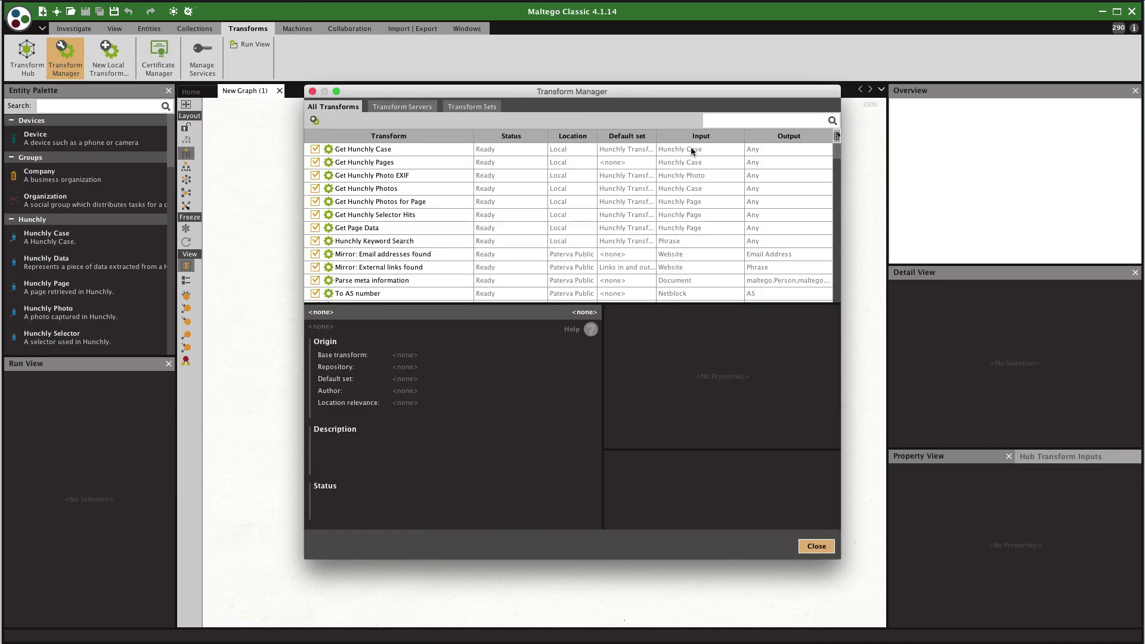
left_click(720, 121)
type("hunchly")
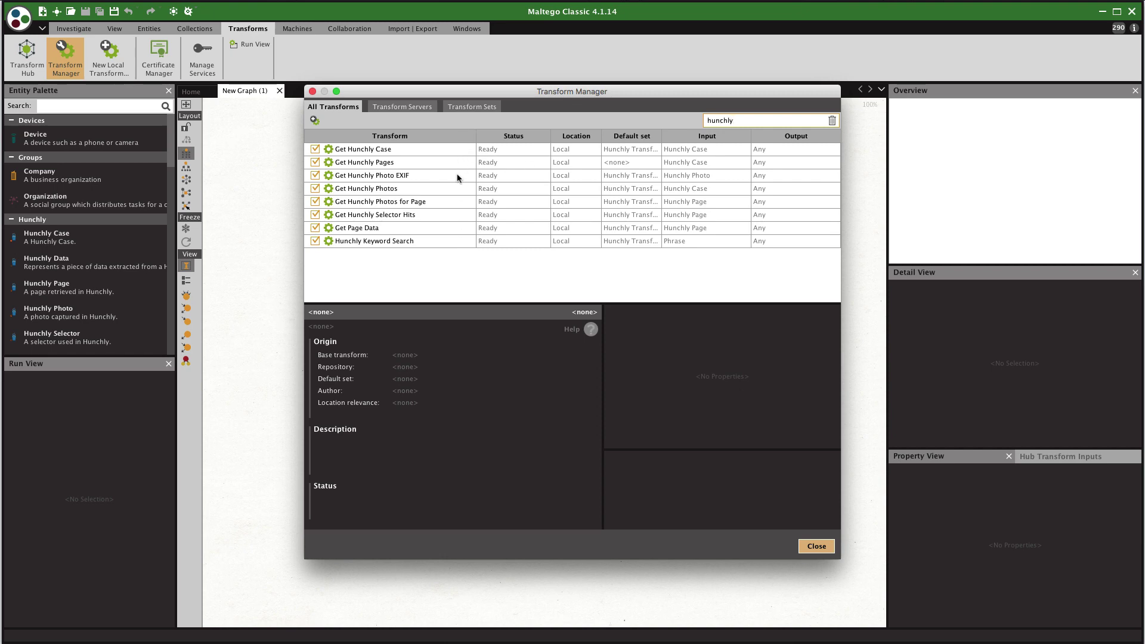
left_click(453, 157)
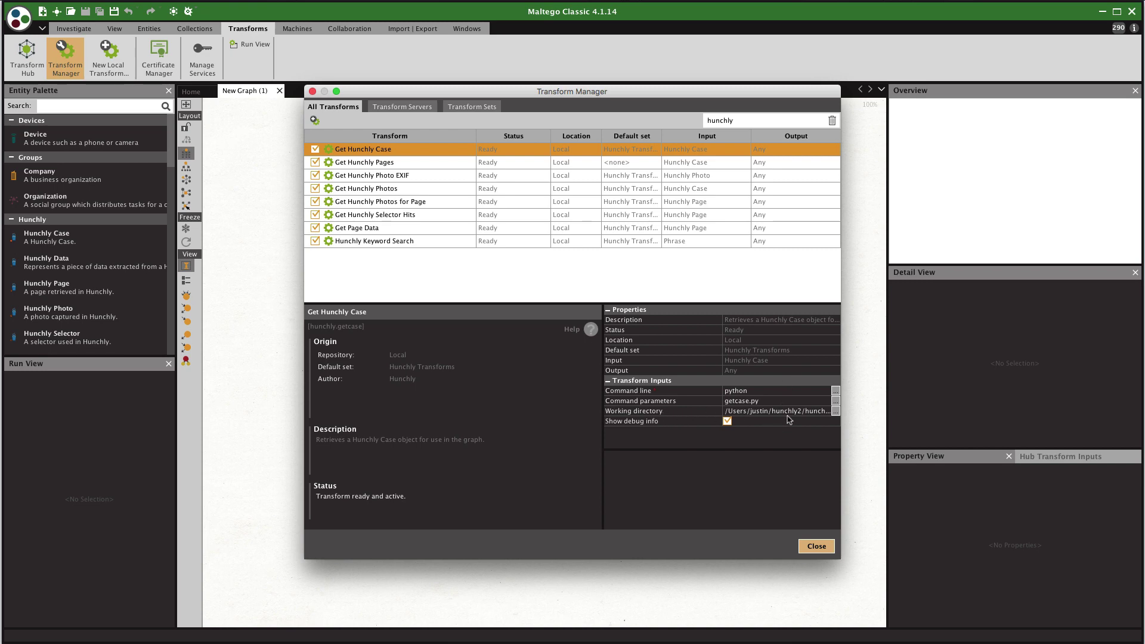
- Set Get Hunchly Case's working directory to the user's Documents/HunchlyMarketing/maltego/python folder and copy the path
left_click(836, 412)
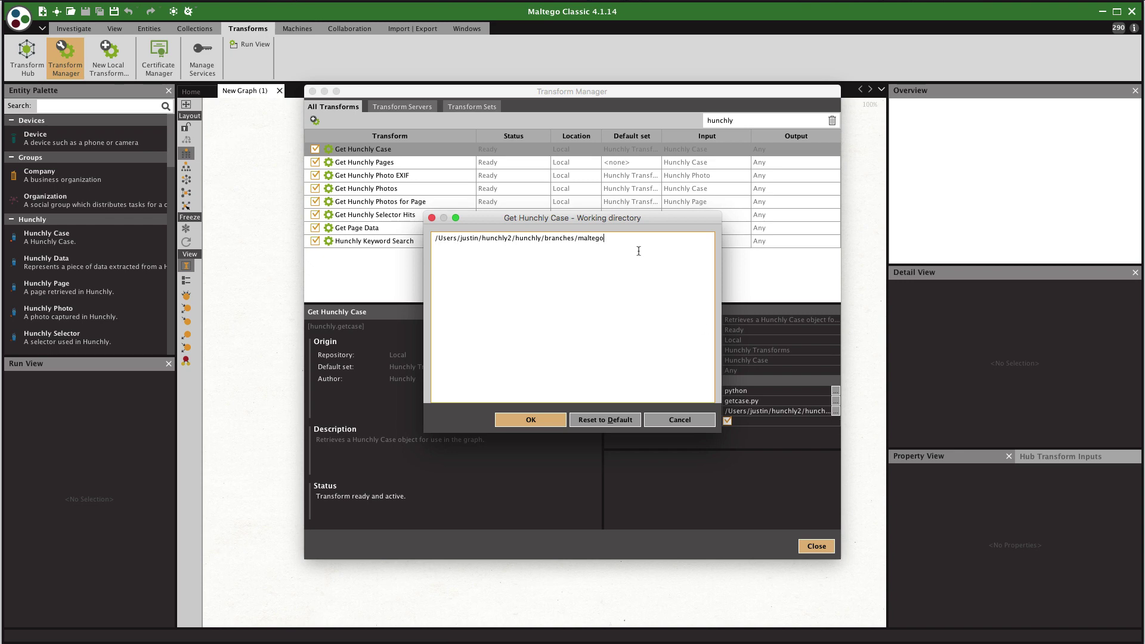
left_click_drag(639, 242, 408, 231)
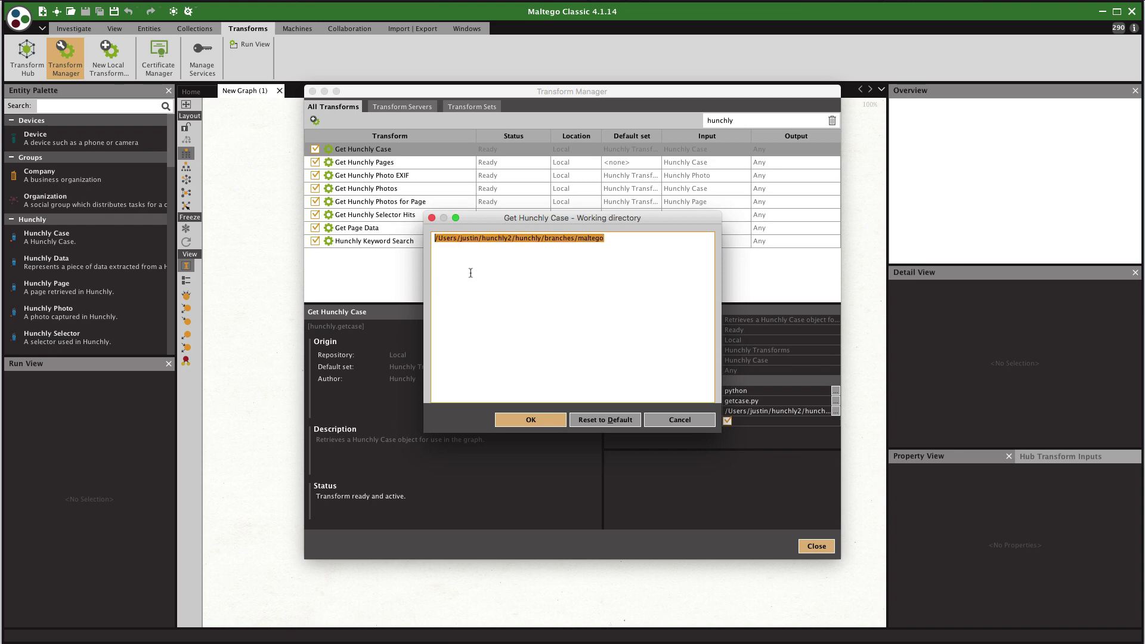
type("/Users")
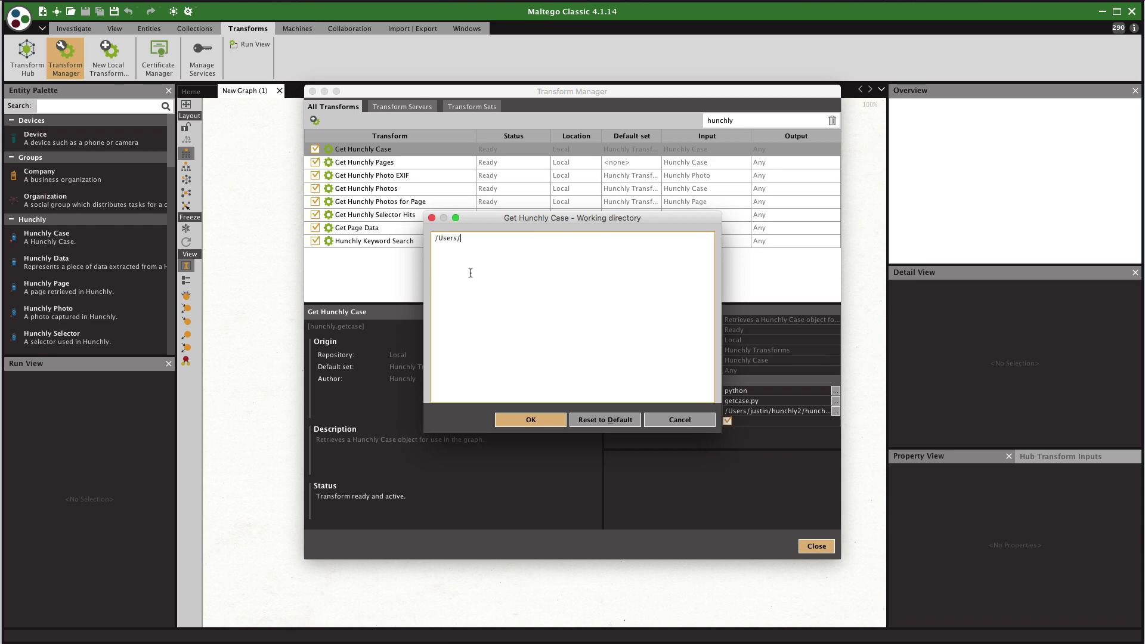
type("/justin/Documents/HunchlyMarketing/maltego")
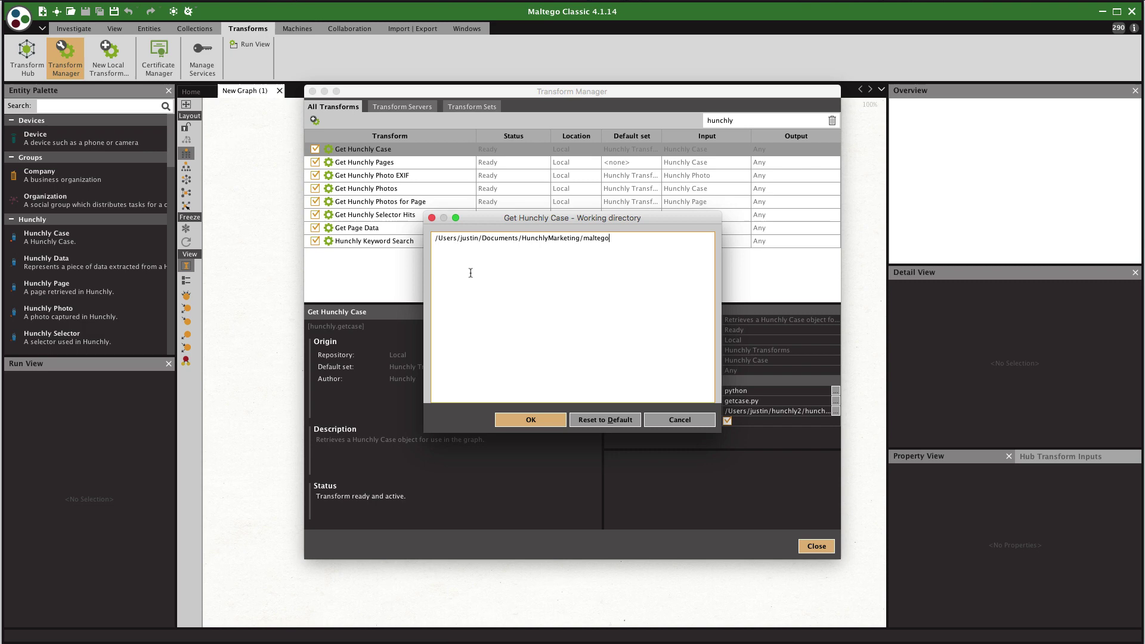
type("/python")
key("super+a")
key("super+c")
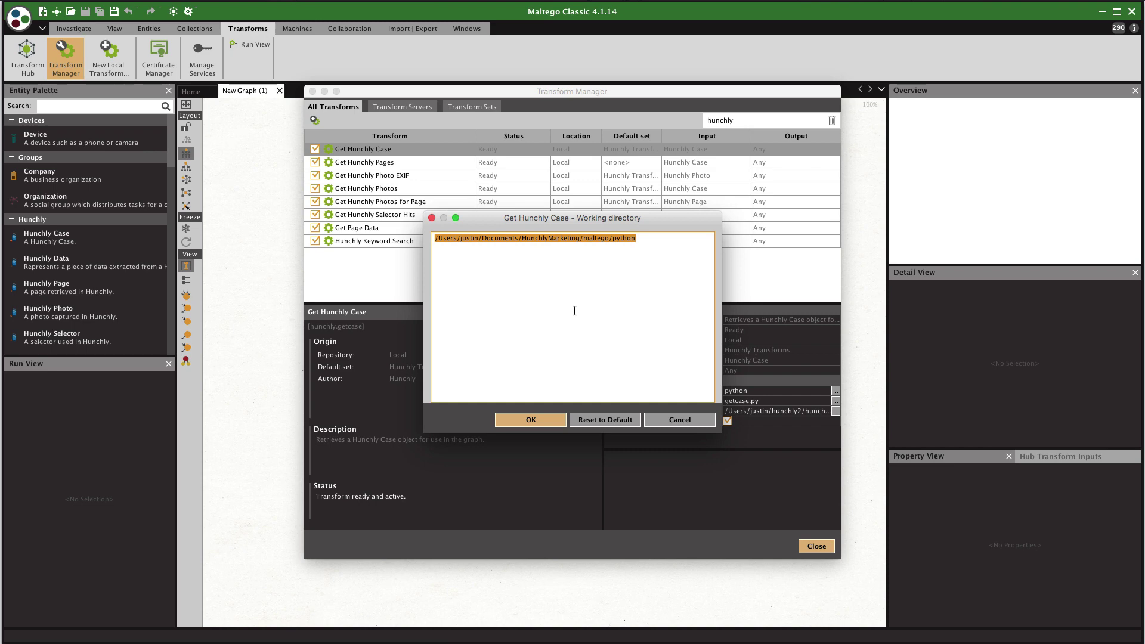
left_click(534, 424)
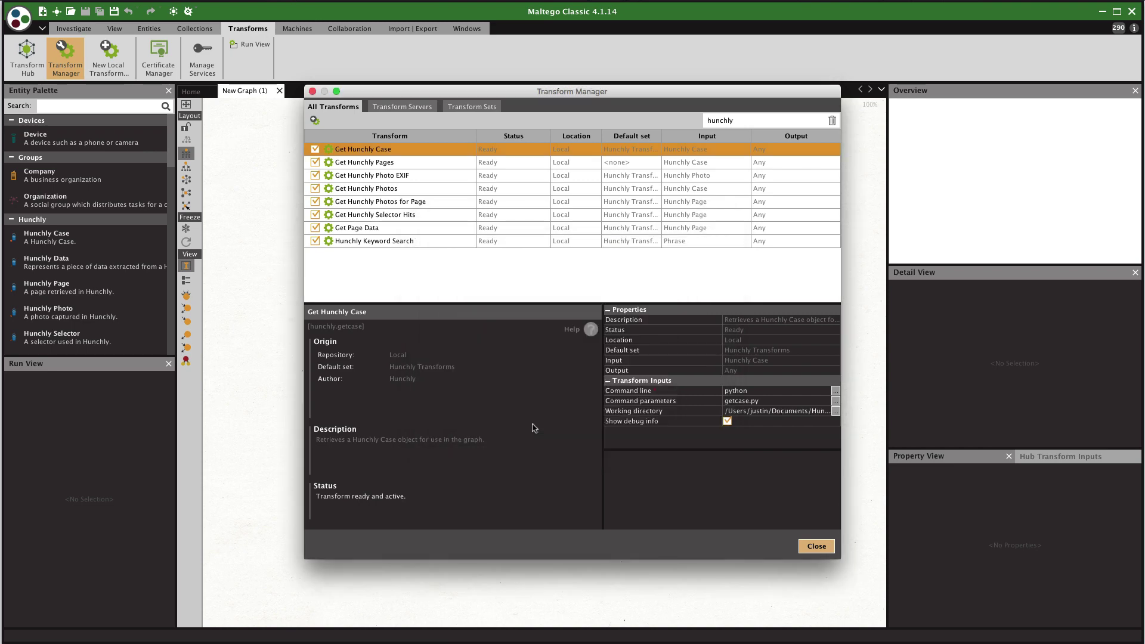
- Paste the python folder path as working directory for Get Hunchly Pages and Get Hunchly Photo EXIF
left_click(525, 166)
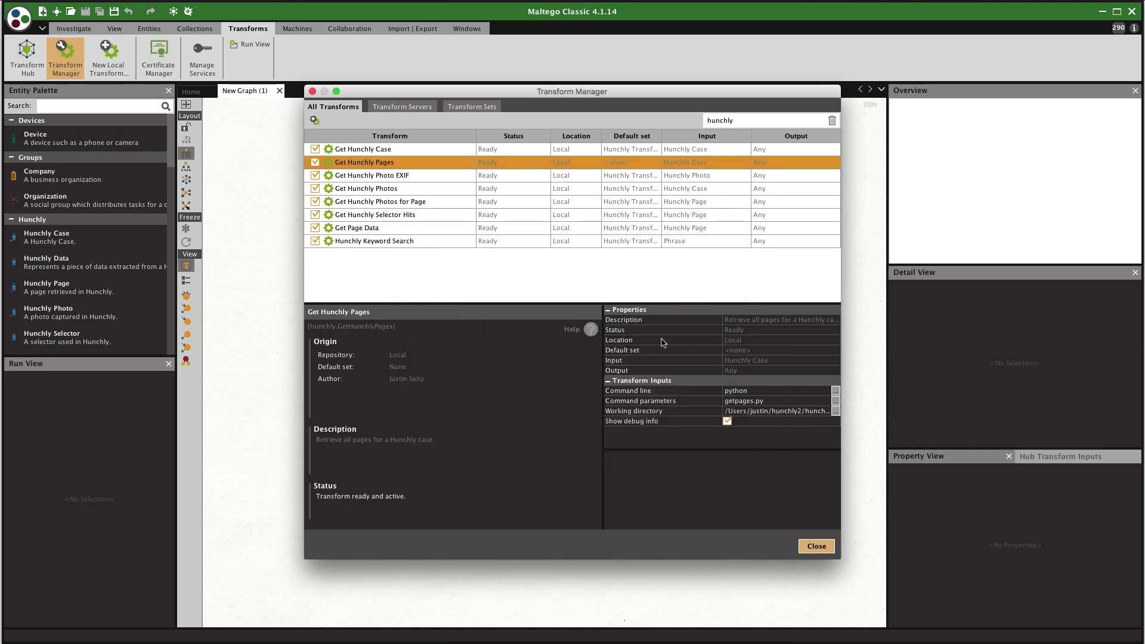
left_click(836, 411)
key("super+a")
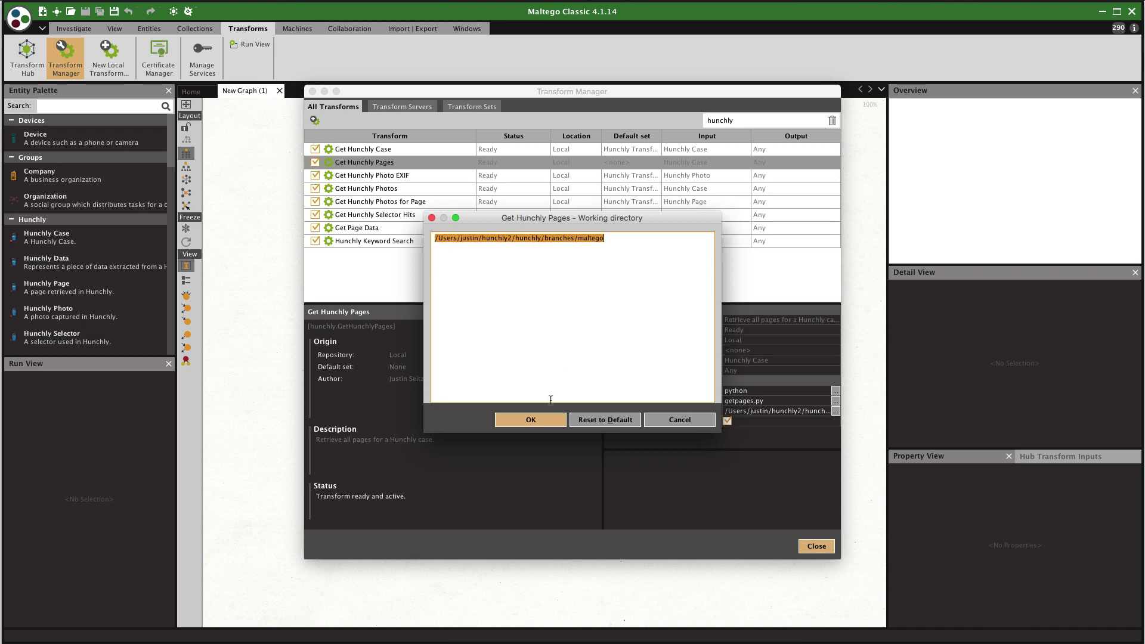
key("super+v")
left_click(531, 420)
left_click(589, 177)
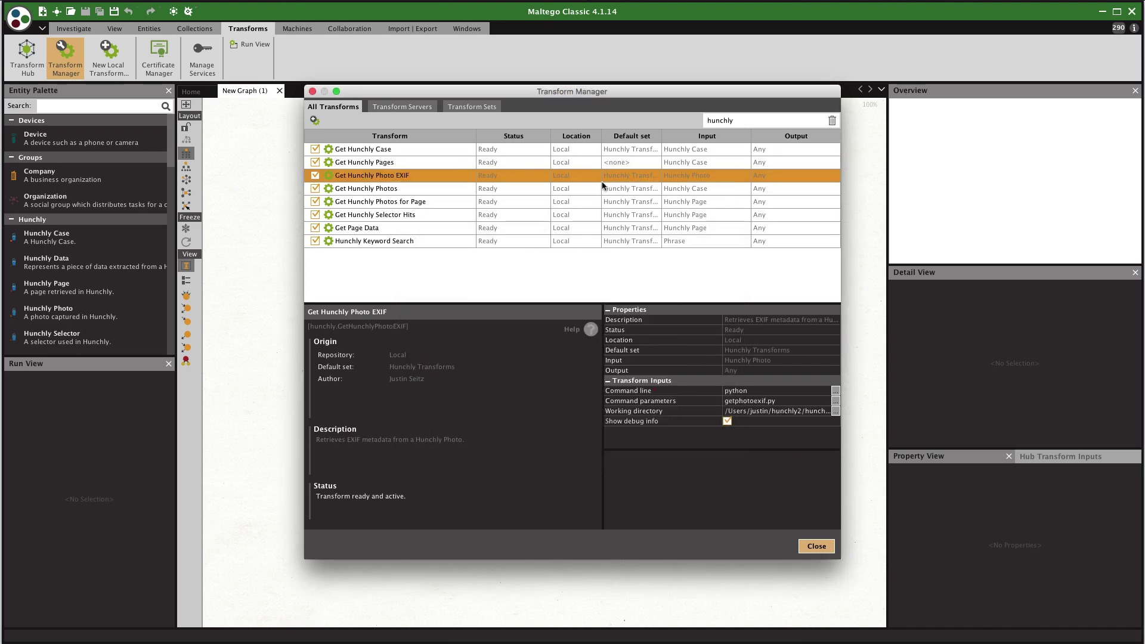
left_click(836, 412)
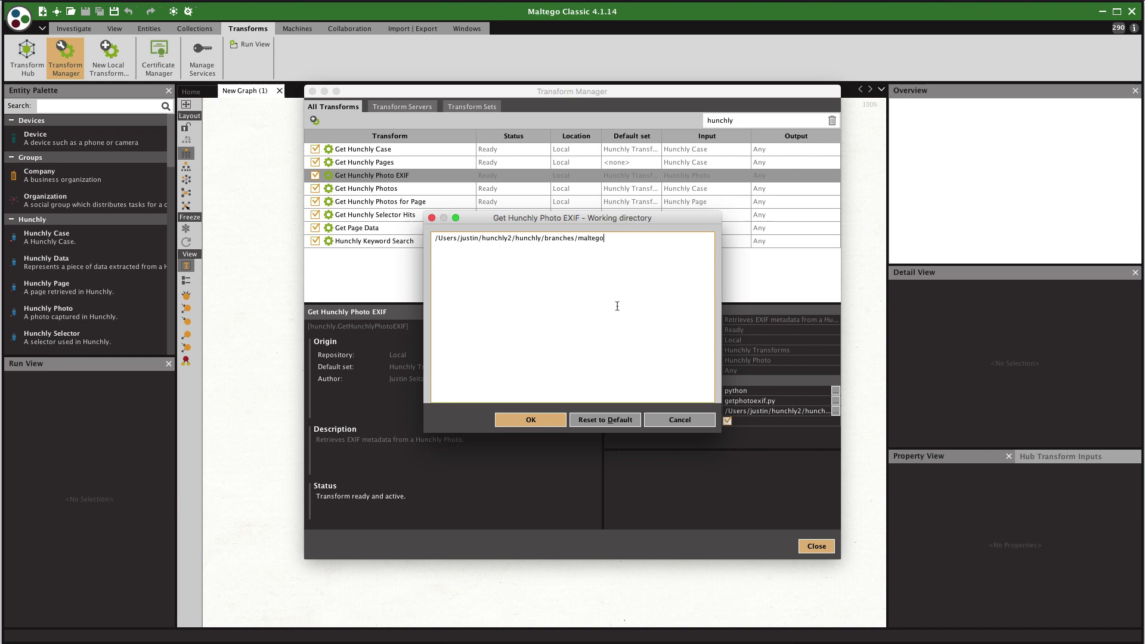
key("super+a")
key("super+v")
left_click(537, 422)
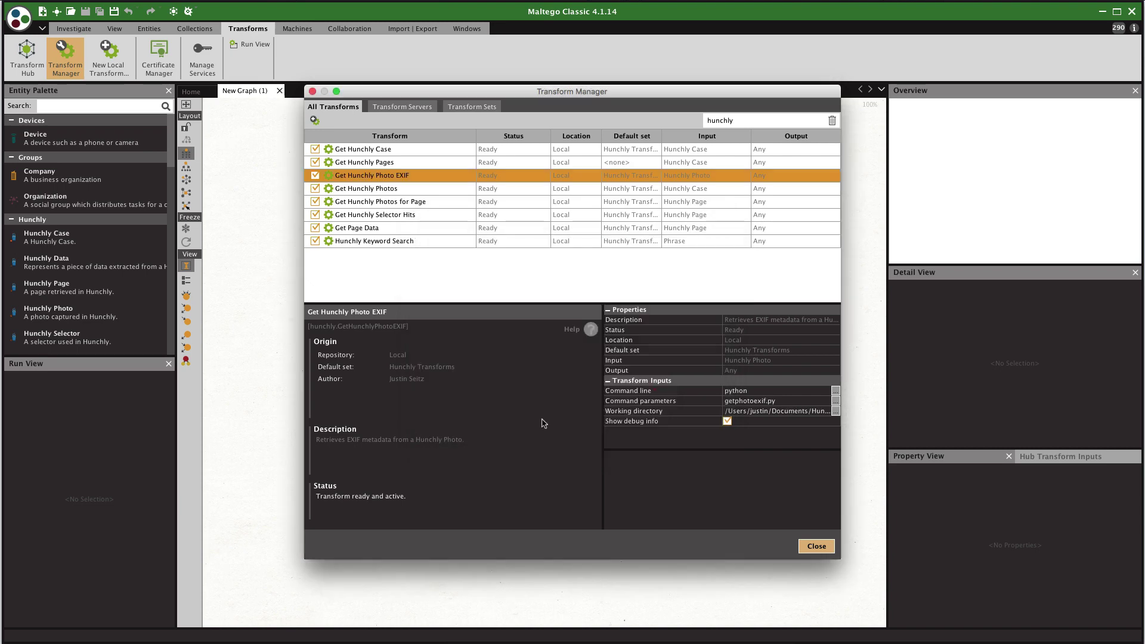
- Apply the same python folder working directory to Get Hunchly Photos and Get Hunchly Photos for Page
left_click(533, 189)
left_click(836, 411)
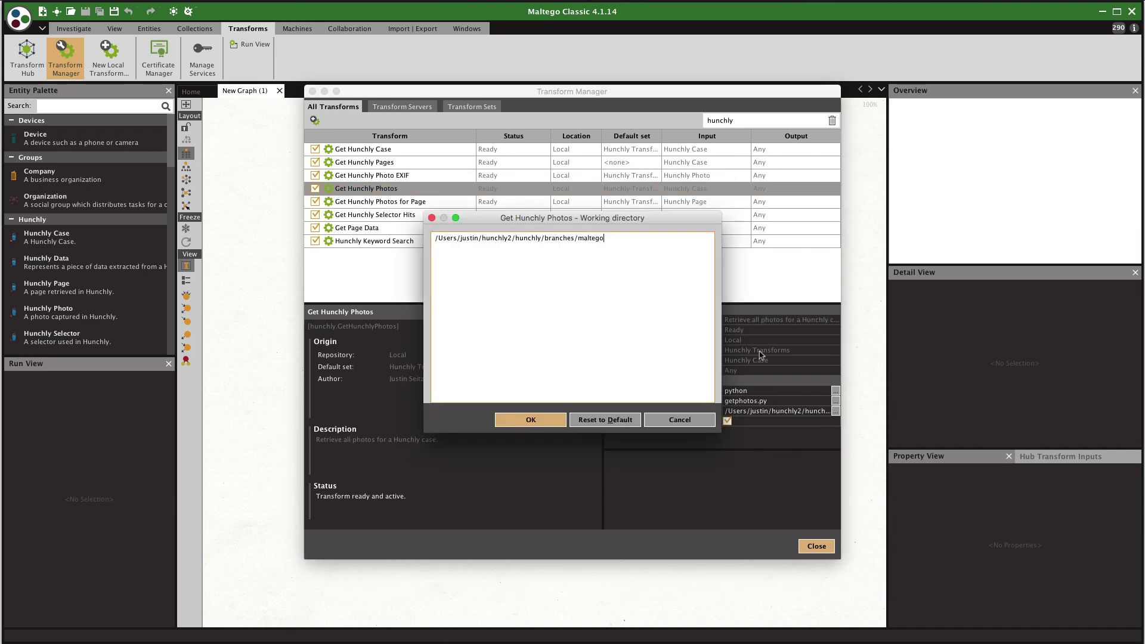
key("super+a")
key("super+v")
left_click(558, 420)
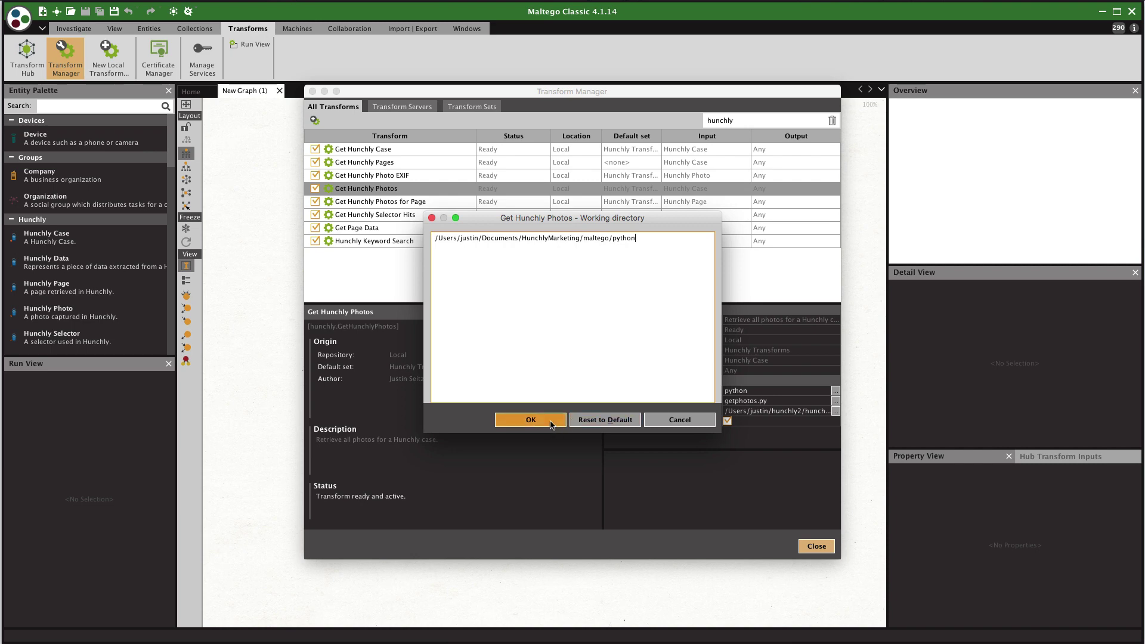
left_click(563, 203)
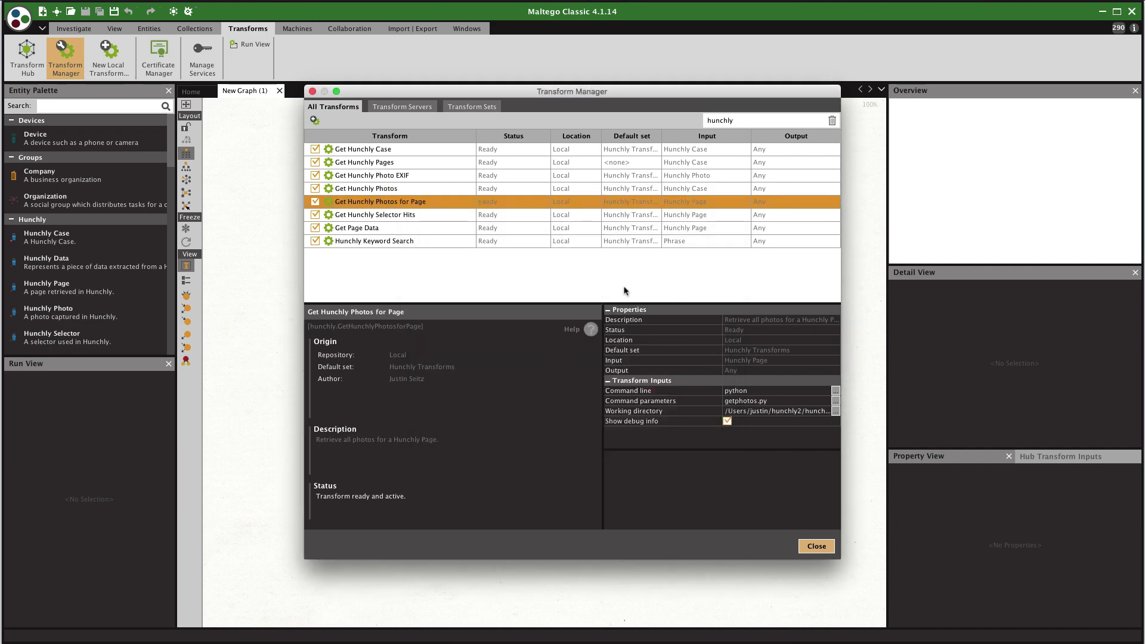
left_click(836, 411)
key("super+a")
key("super+v")
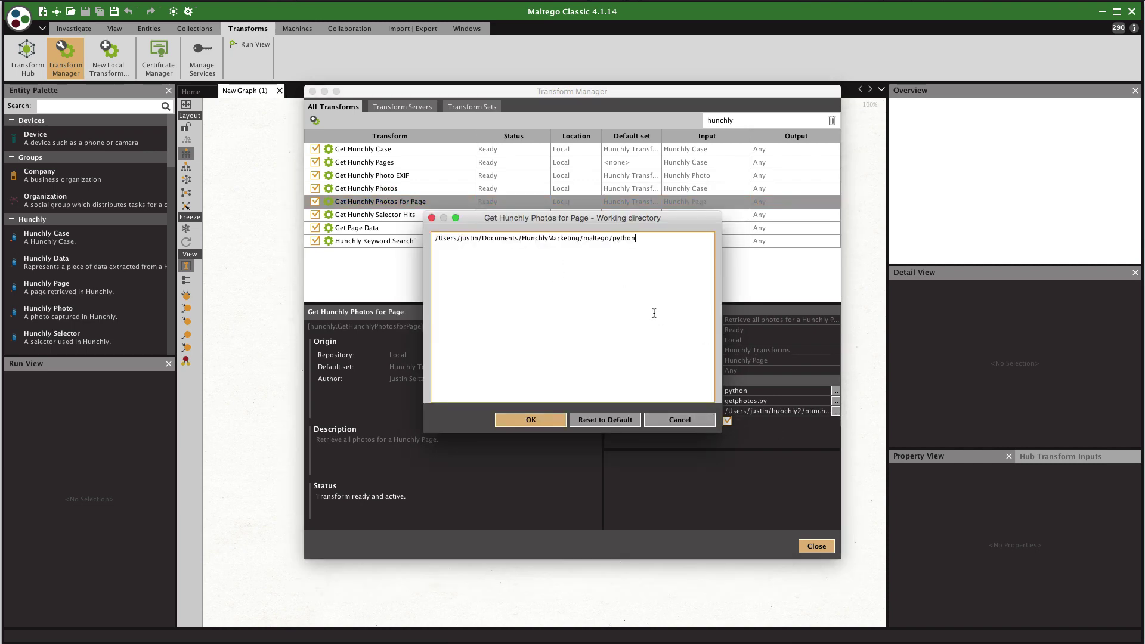
left_click(528, 420)
- Apply the python folder working directory to Get Hunchly Selector Hits and Get Page Data
left_click(528, 216)
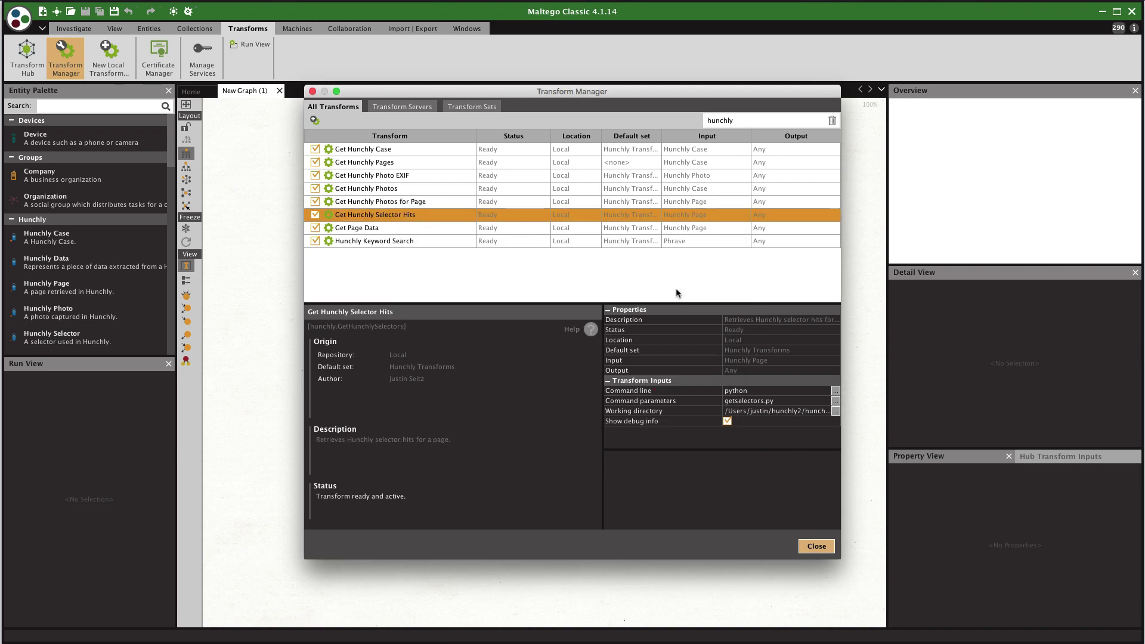
left_click(834, 412)
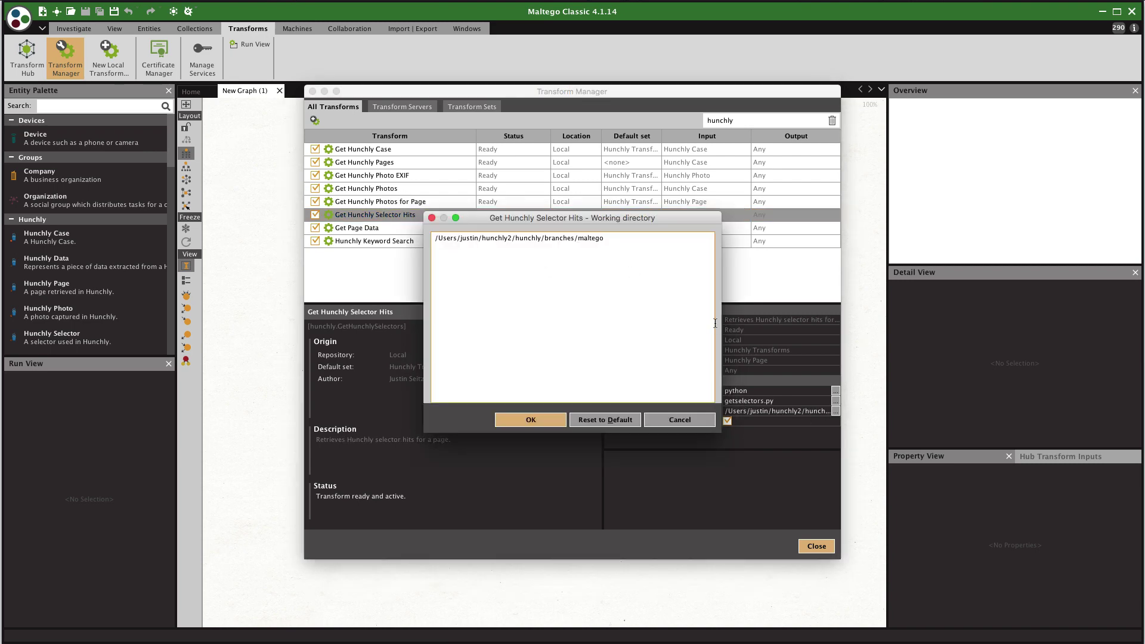
key("super+a")
key("super+v")
left_click(521, 420)
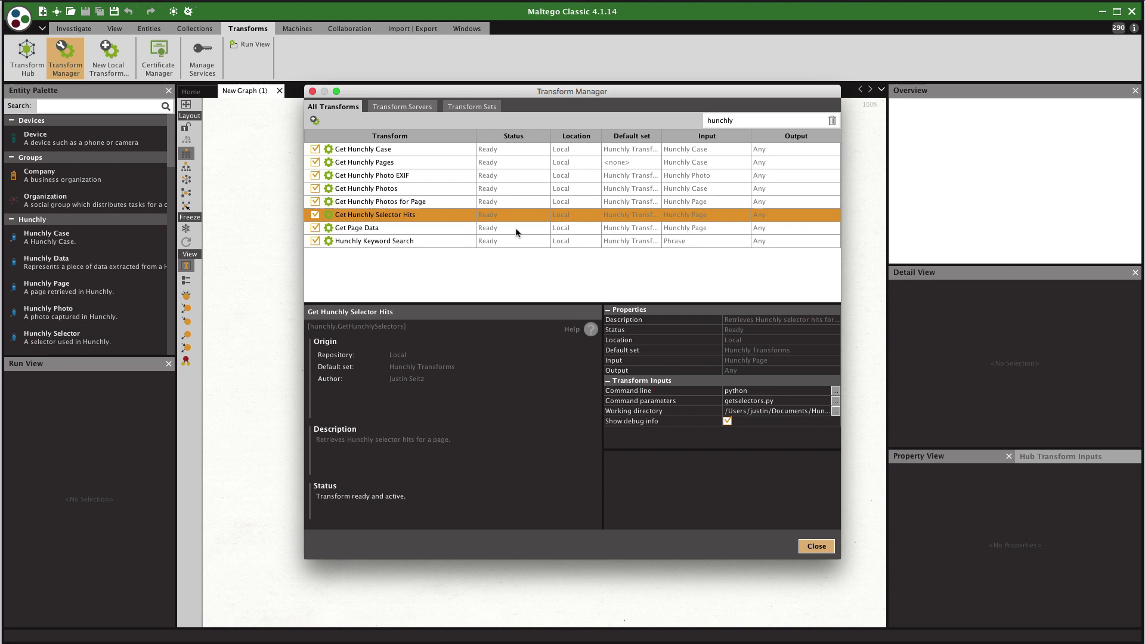
left_click(519, 229)
left_click(836, 412)
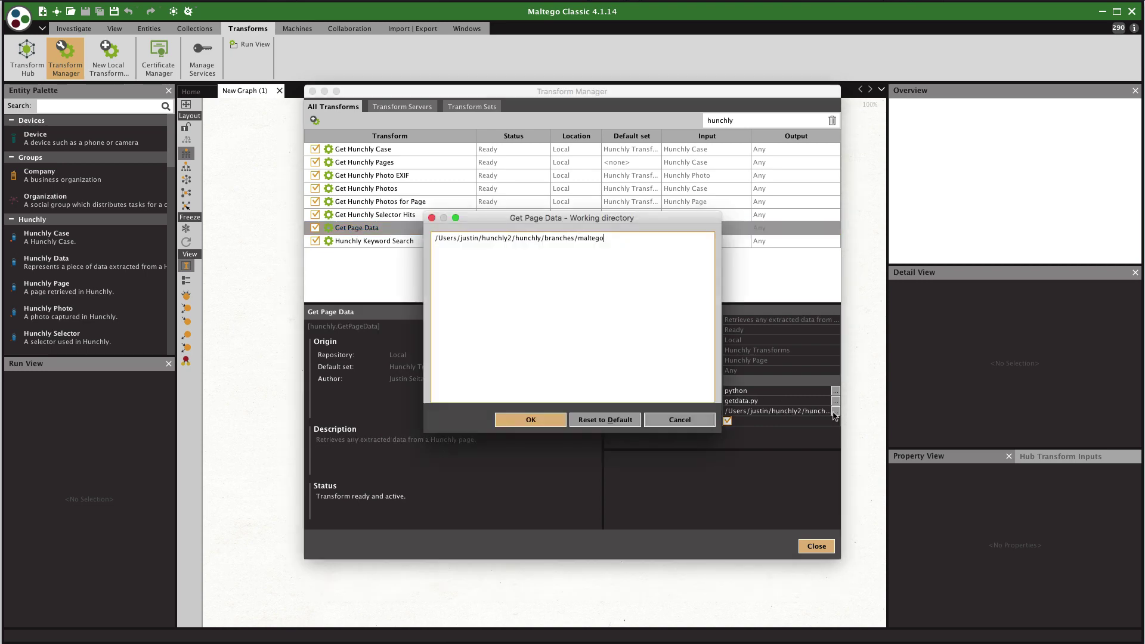
key("super+a")
key("super+v")
left_click(561, 418)
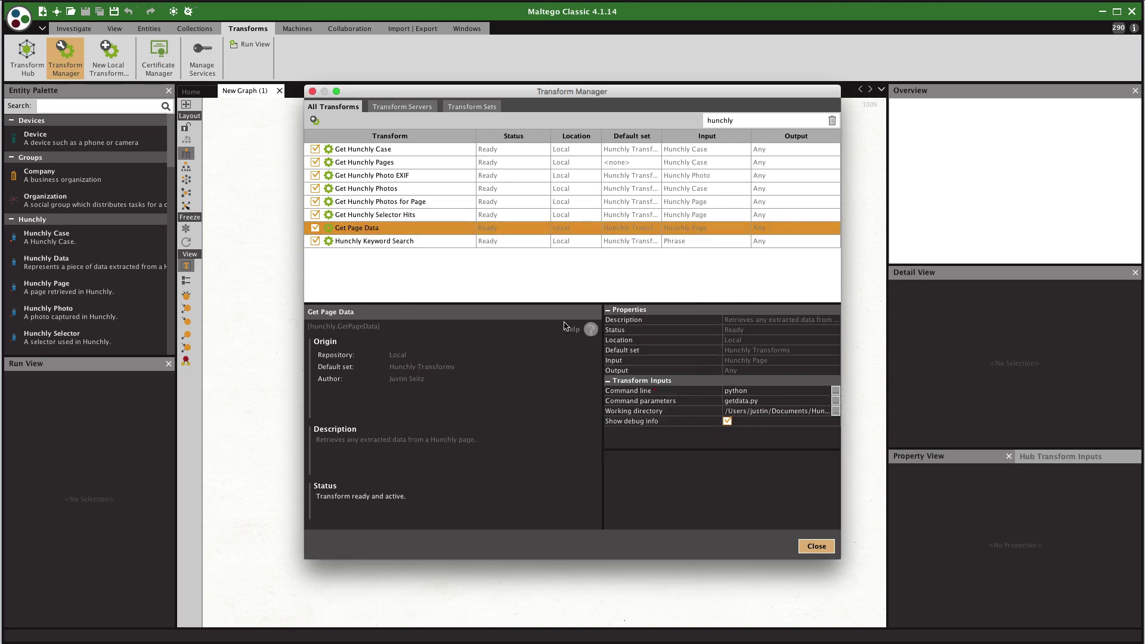
- Update Hunchly Keyword Search's working directory too, then close Transform Manager
left_click(558, 245)
left_click(836, 412)
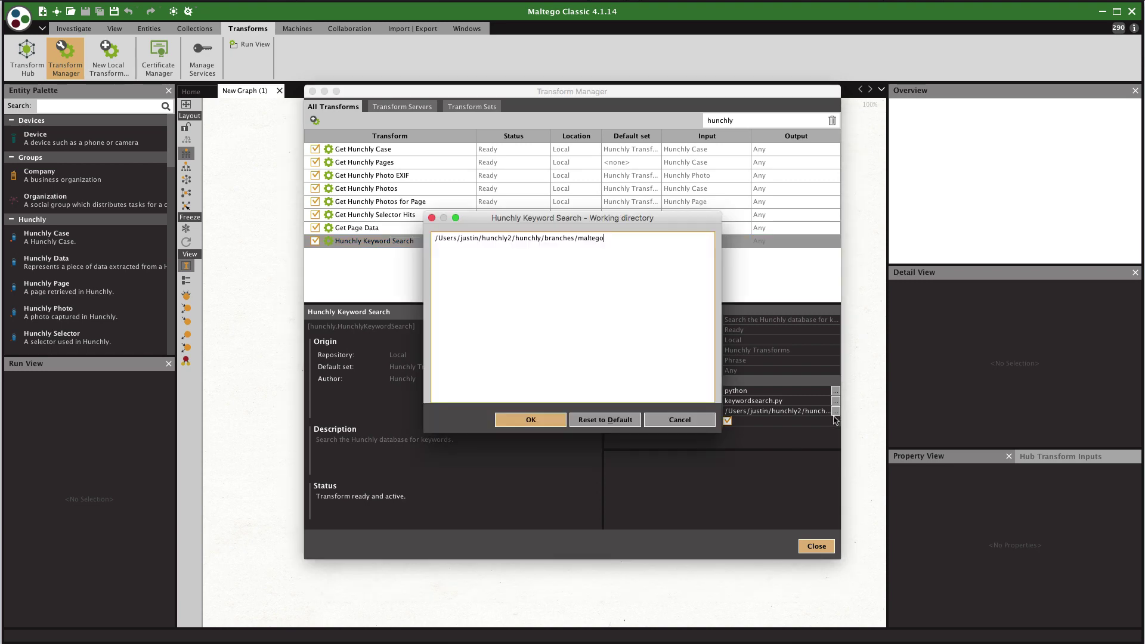
key("super+a")
type("/Users/justin/Documents/HunchlyMarketing/maltego/python")
left_click(534, 420)
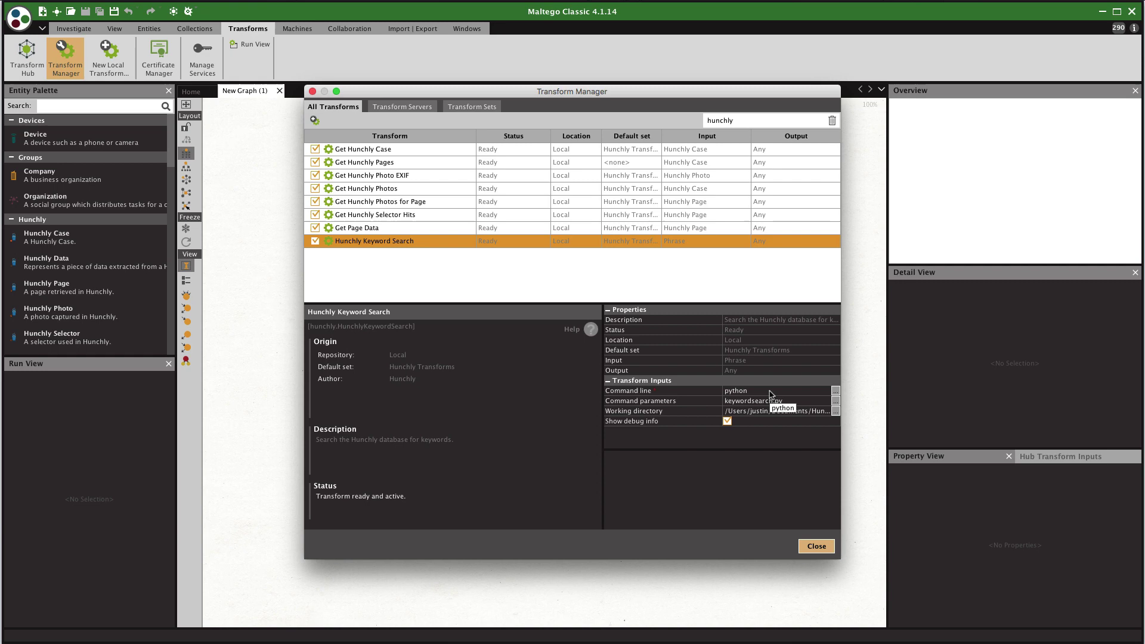
left_click(818, 551)
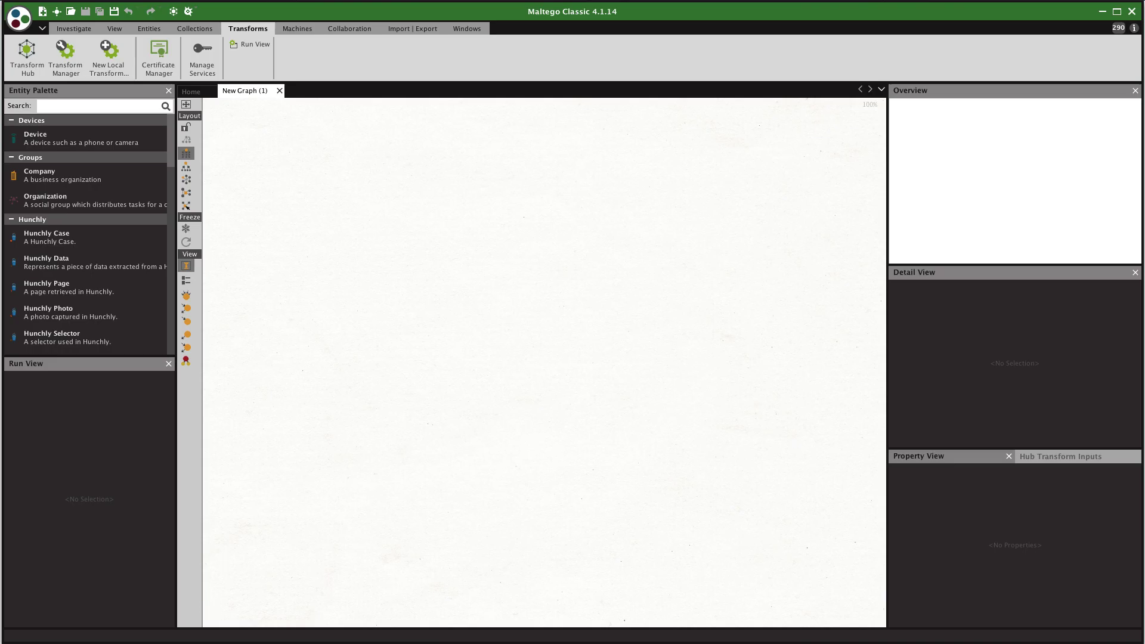
- Bring up config.py in Wing IDE to check its hunchly_api_path setting, positioned over Maltego
key("super+Tab")
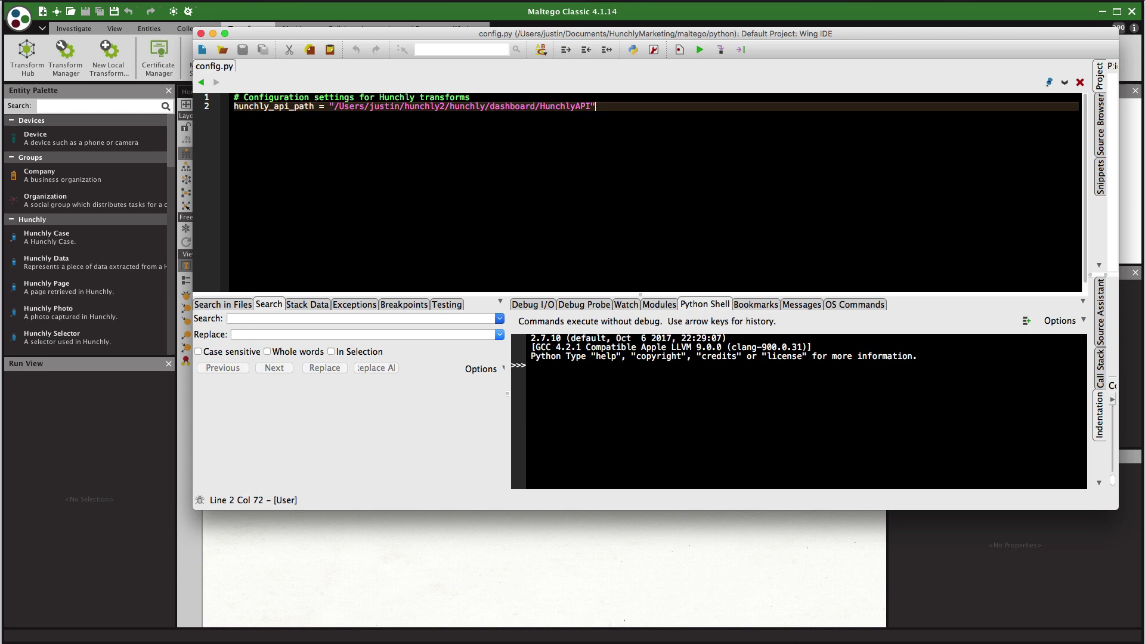
left_click_drag(594, 16, 512, 77)
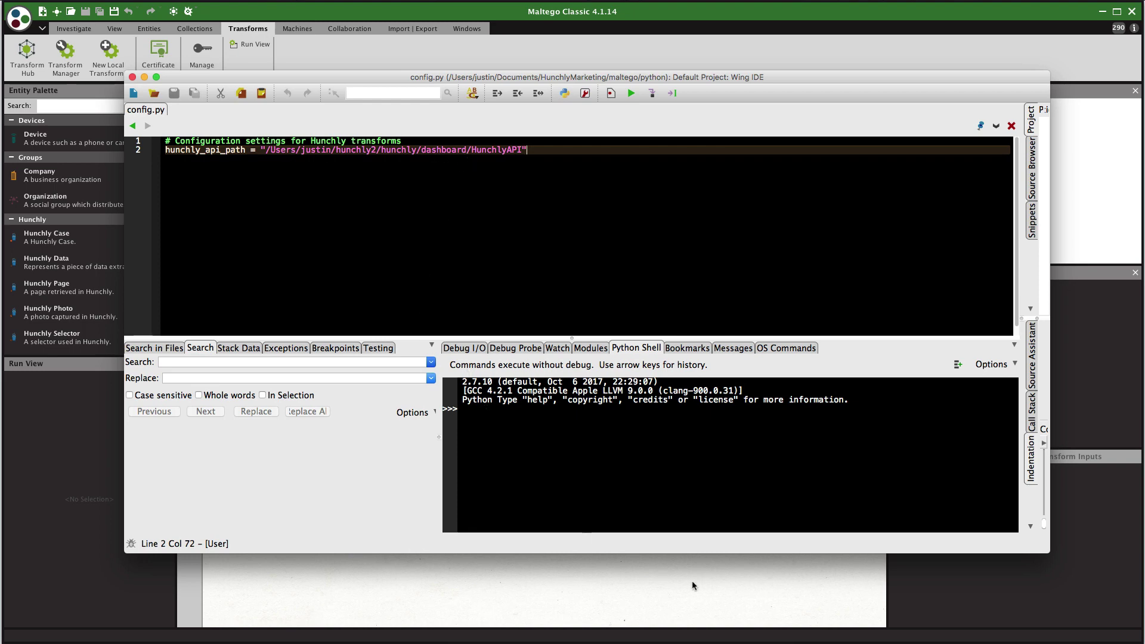
left_click(707, 582)
- Switch to Hunchly to review the Buzzfeed Story case's pages, selectors and photo
key("super+Tab")
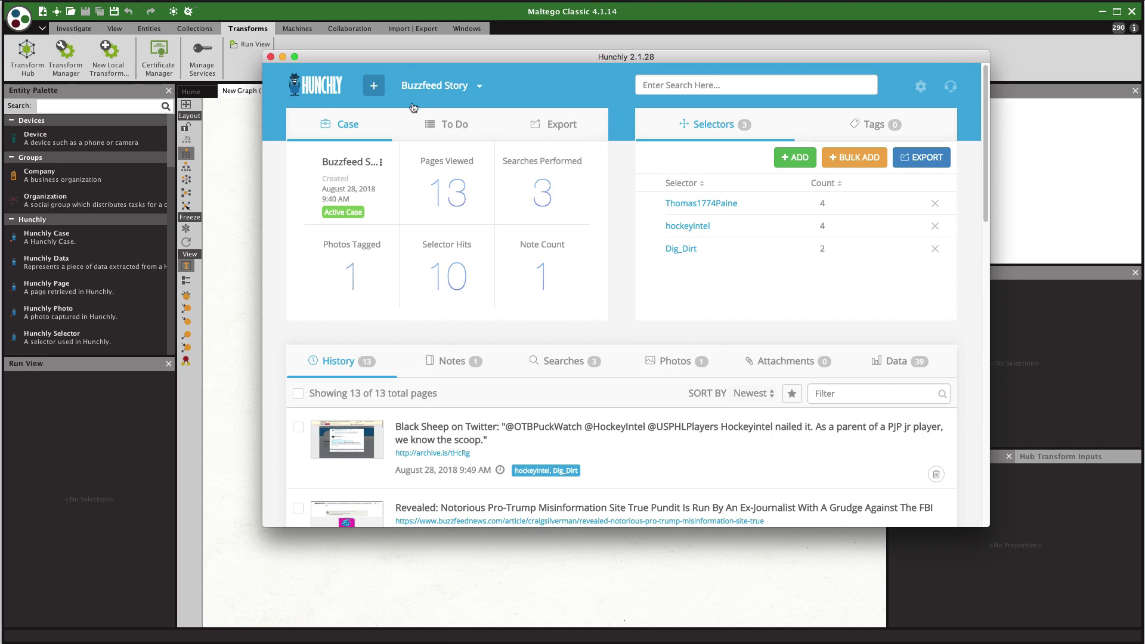
- Place a Hunchly Case entity on the graph and name it 'Buzzfeed Story'
left_click(253, 365)
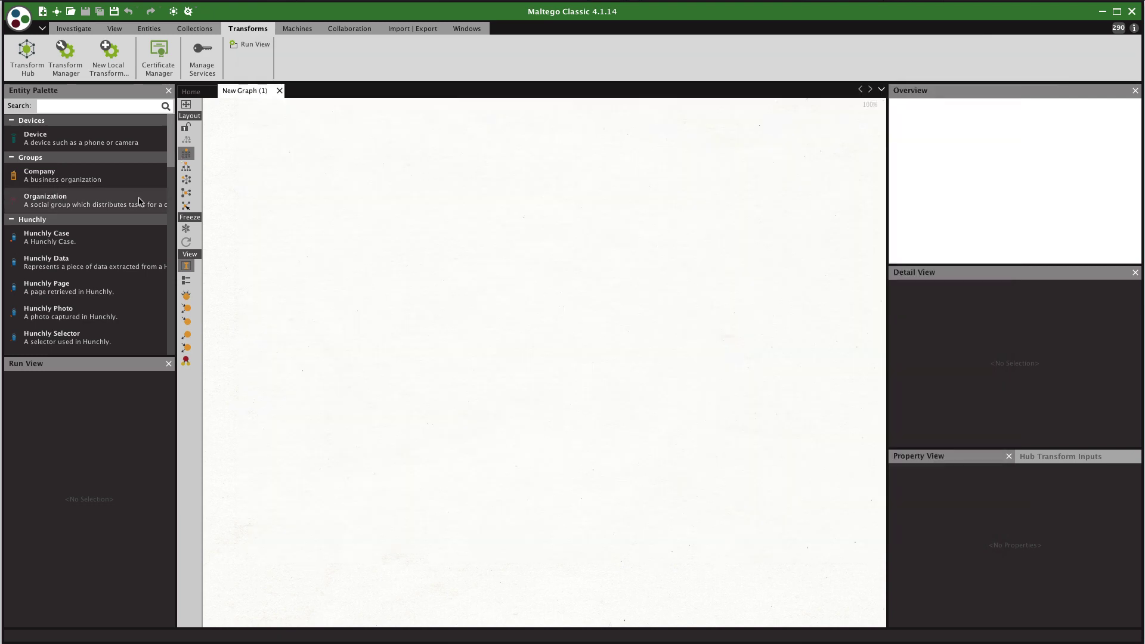
left_click_drag(89, 242, 541, 334)
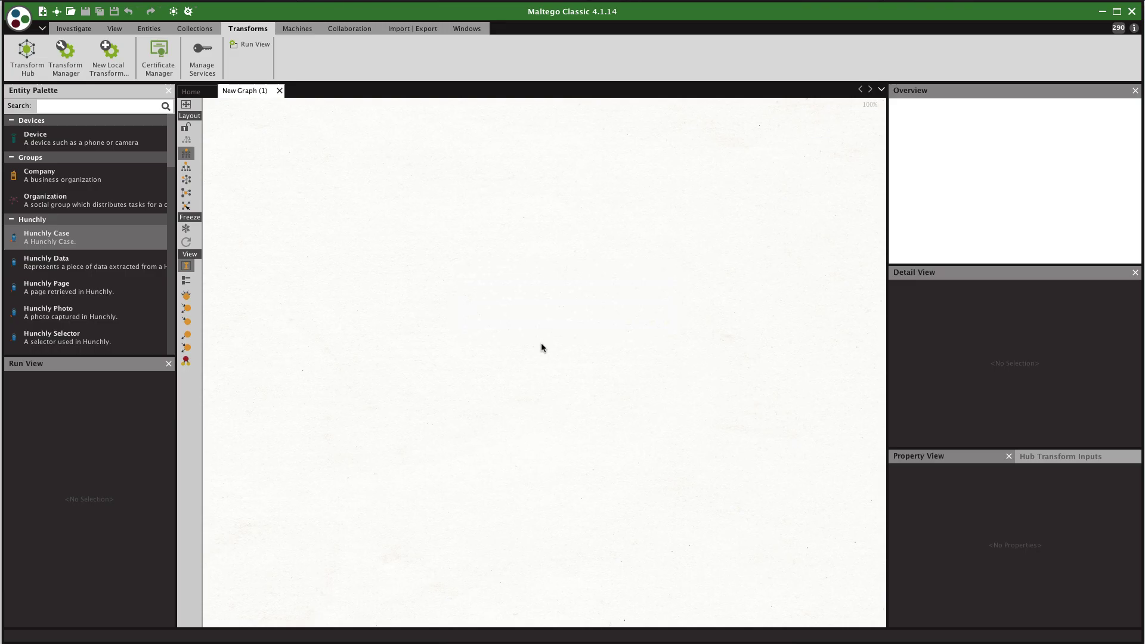
left_click(537, 338)
type("Buzz")
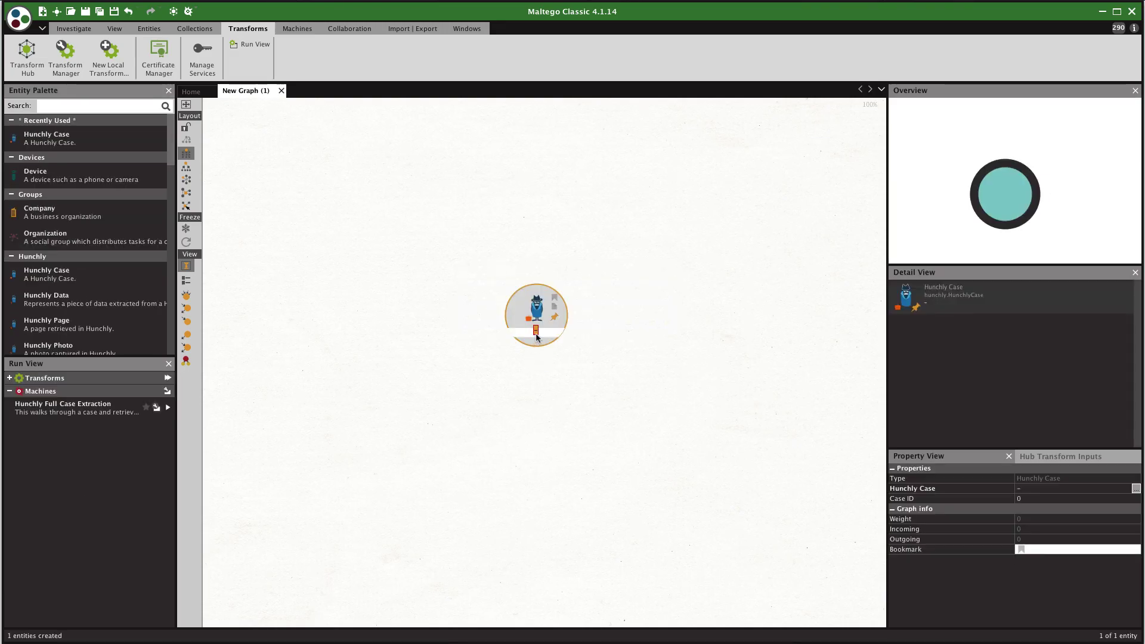
type("feed Story")
key("Return")
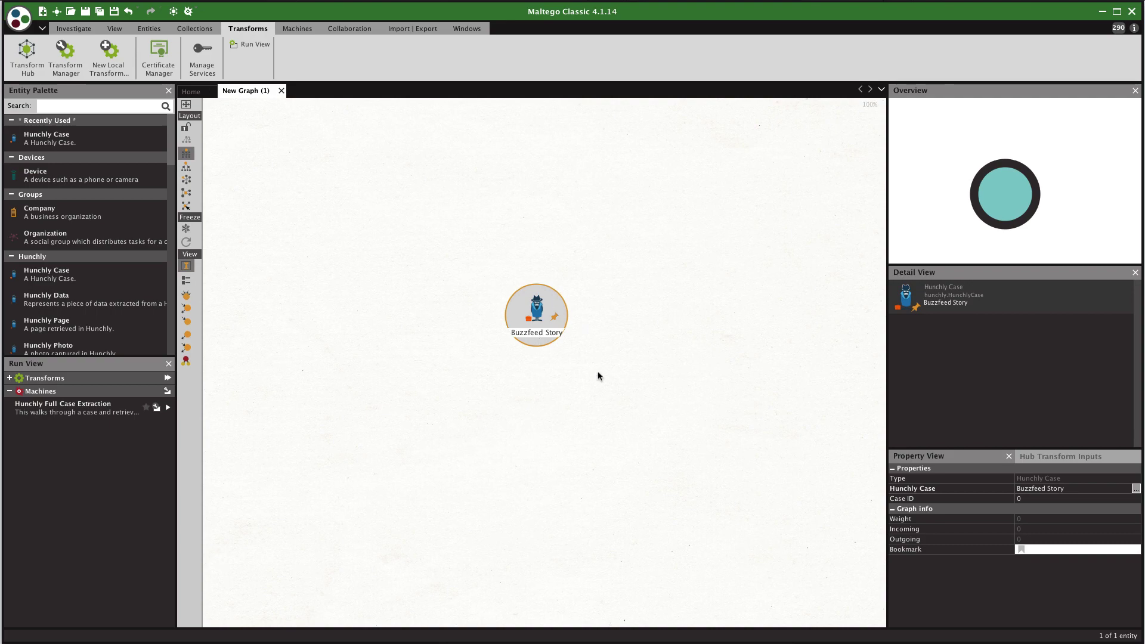
- Run Get Hunchly Pages on the Buzzfeed Story case entity
left_click(553, 366)
left_click(539, 330)
right_click(539, 329)
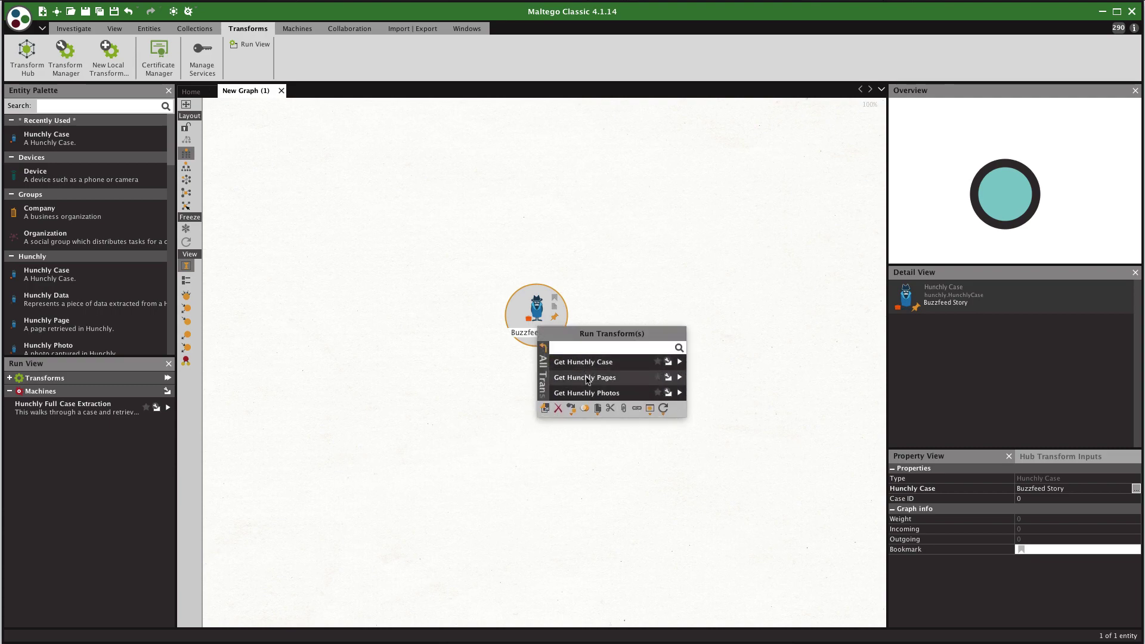
left_click(585, 377)
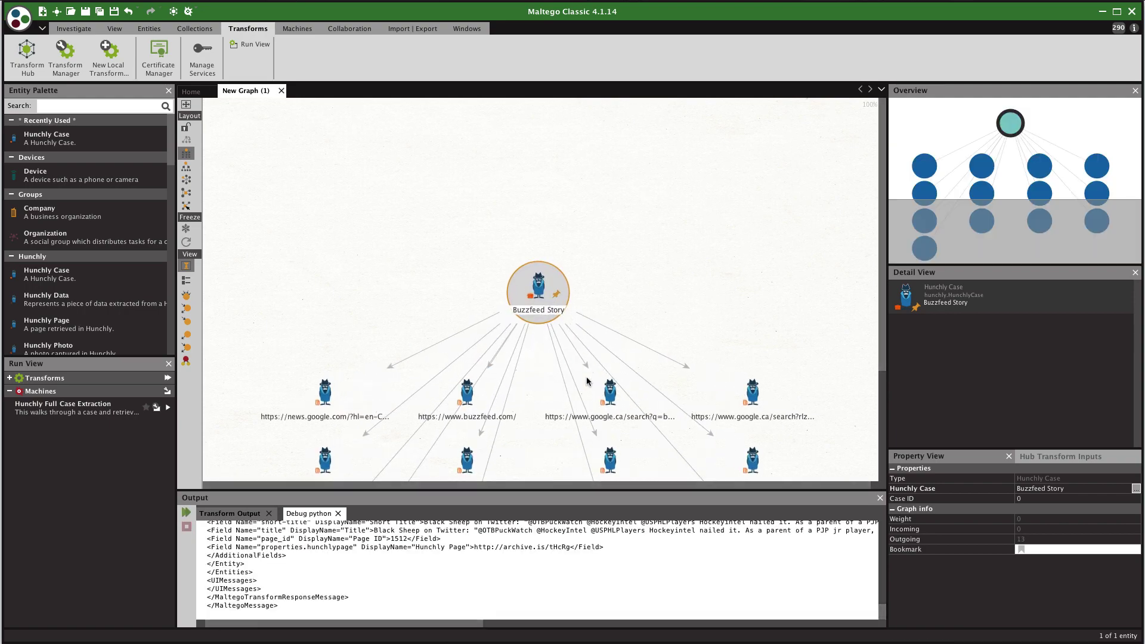
- Run the archive transform on the Thomas1774Paine Twitter page to add archive.is/tHcRg
left_click(588, 380)
scroll(608, 352, "down", 3)
left_click(700, 422)
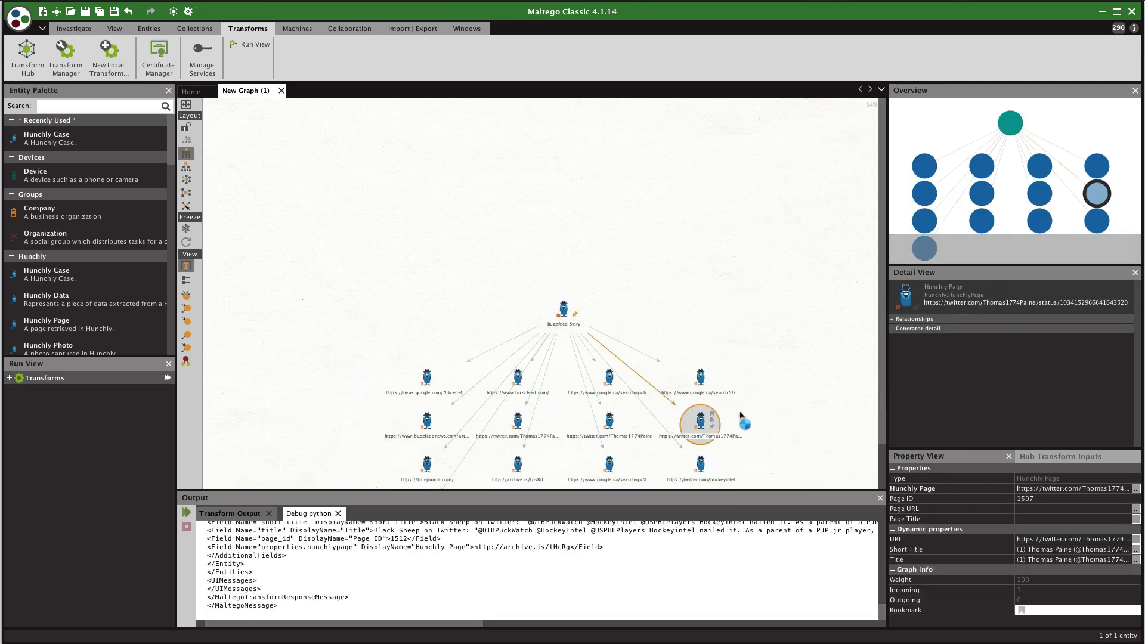
right_click(739, 416)
left_click(784, 425)
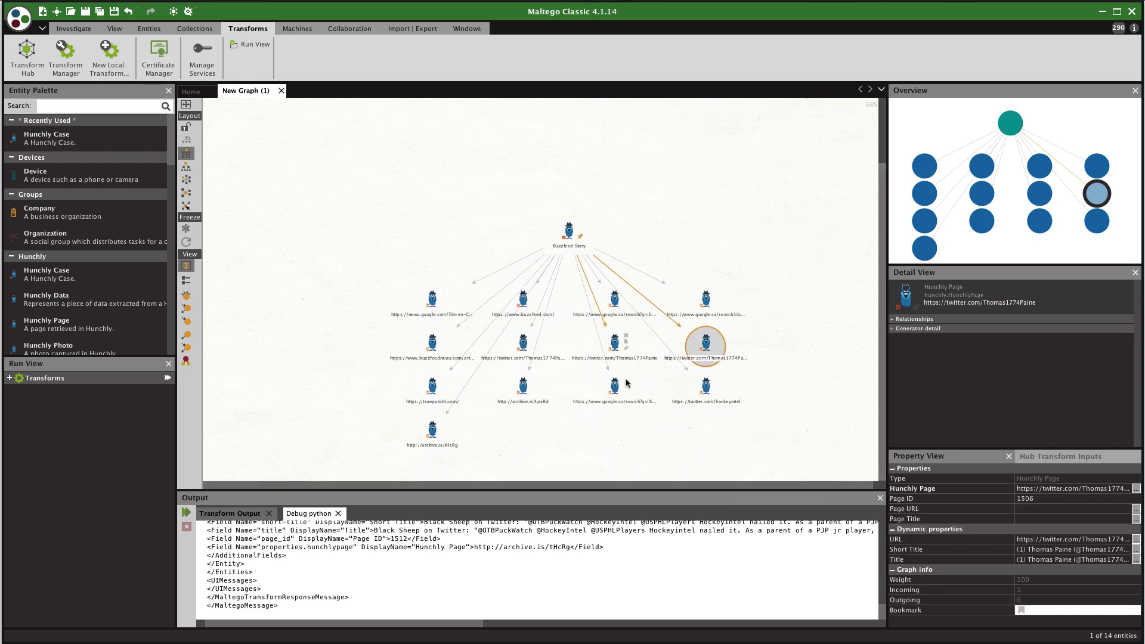
left_click(620, 425)
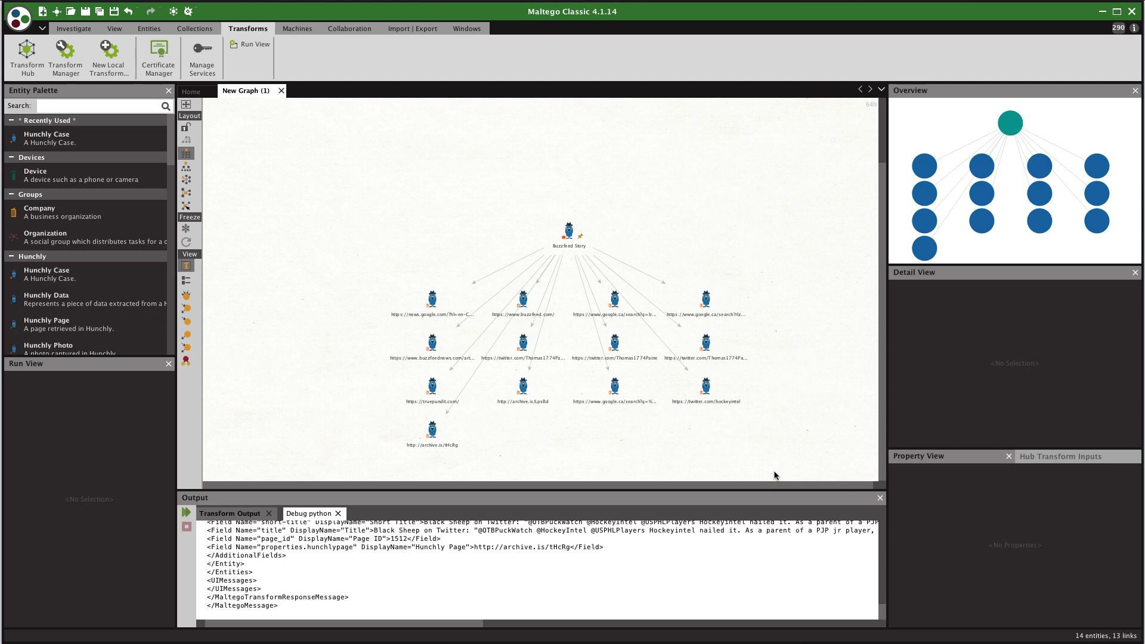
- Delete the 13 child nodes of the Buzzfeed Story case
left_click_drag(777, 476, 366, 292)
left_click(433, 299)
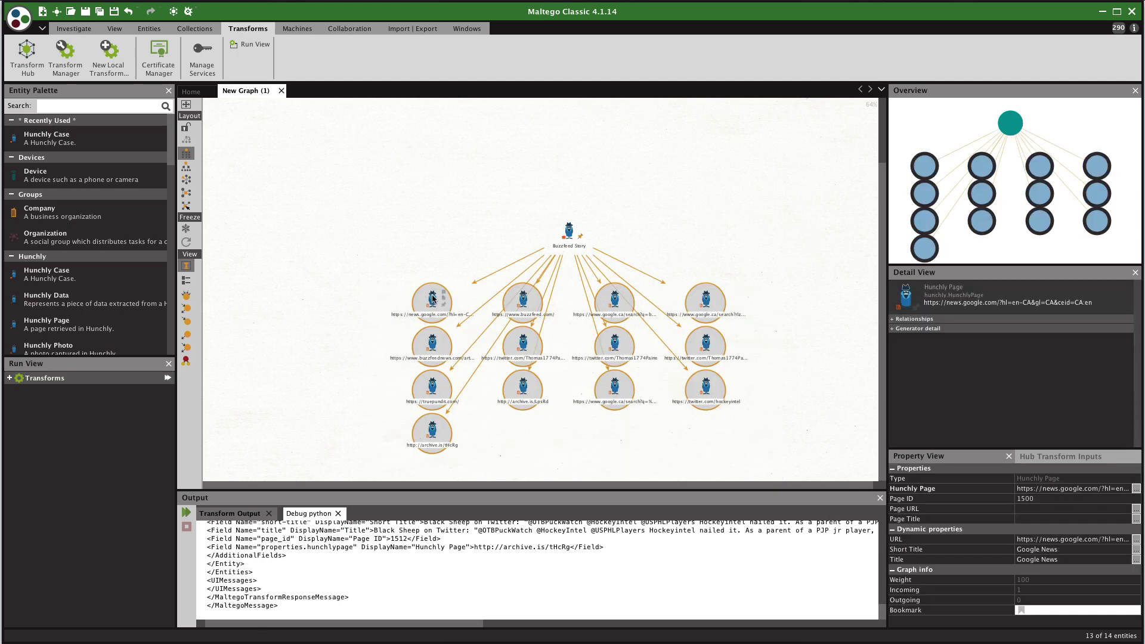
key("Delete")
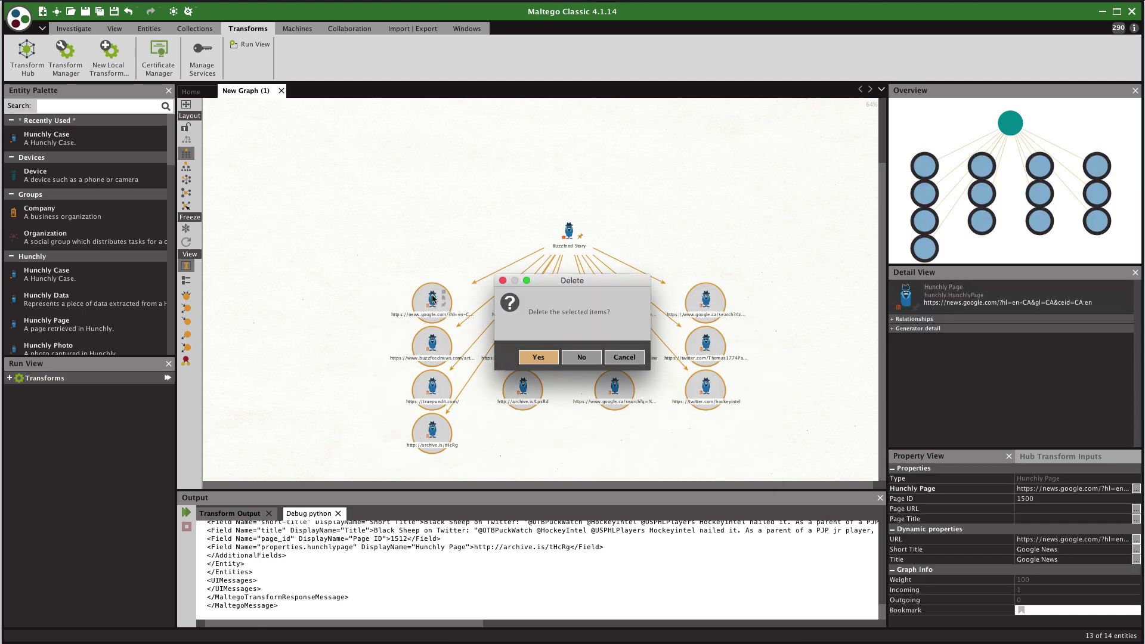
left_click(549, 357)
- Run the Hunchly Full Case Extraction machine on Buzzfeed Story, expanding to 437 entities
left_click(575, 244)
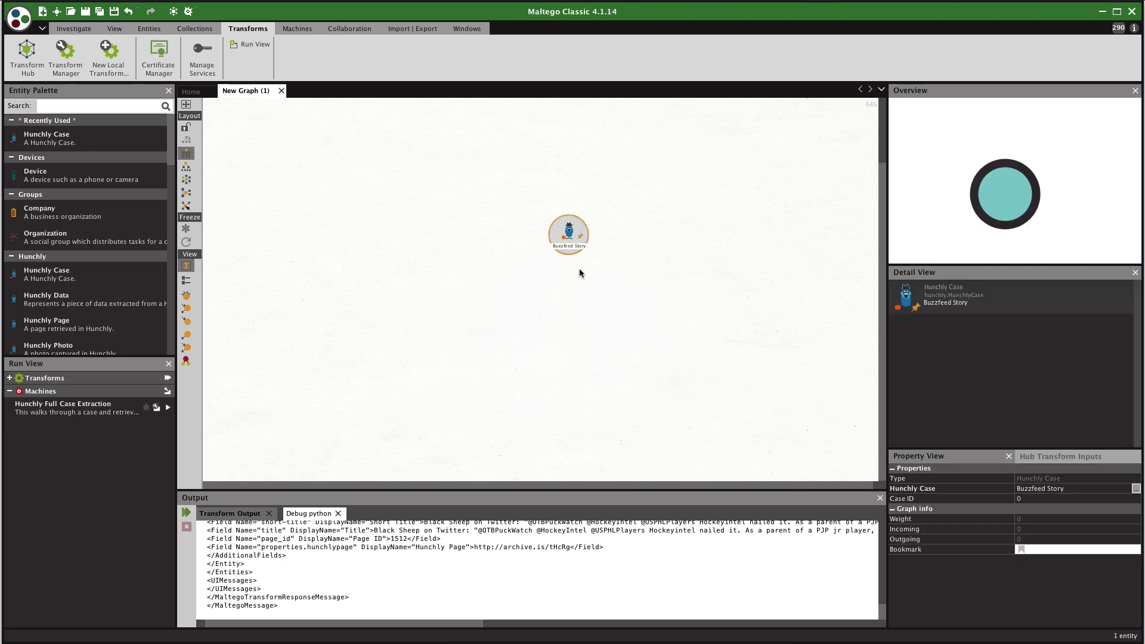
scroll(576, 249, "up", 2)
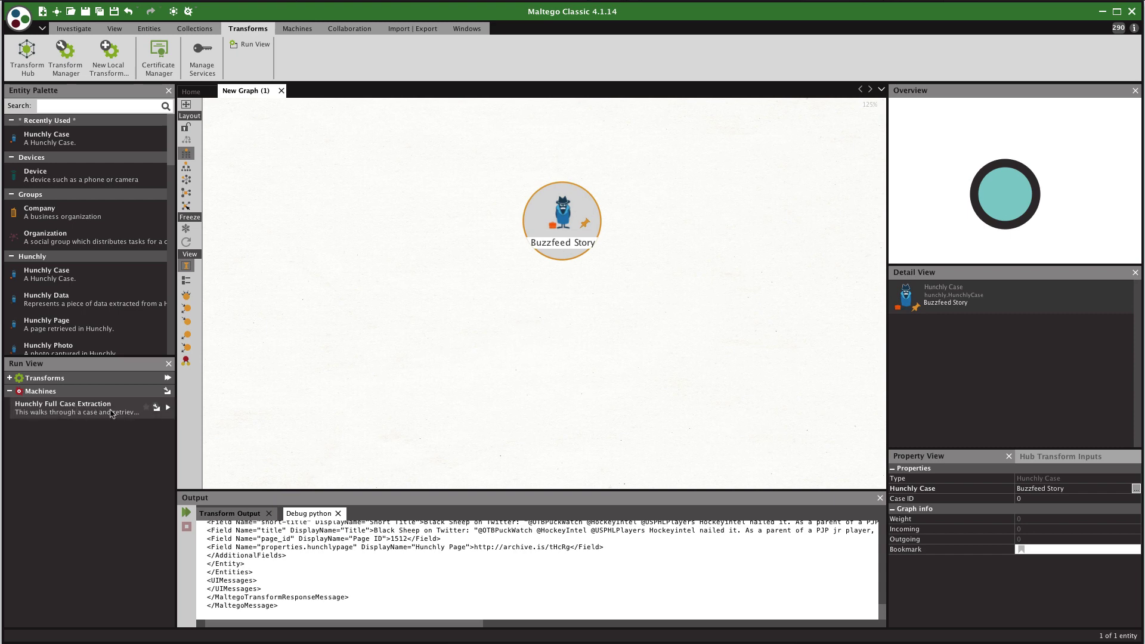
left_click(168, 410)
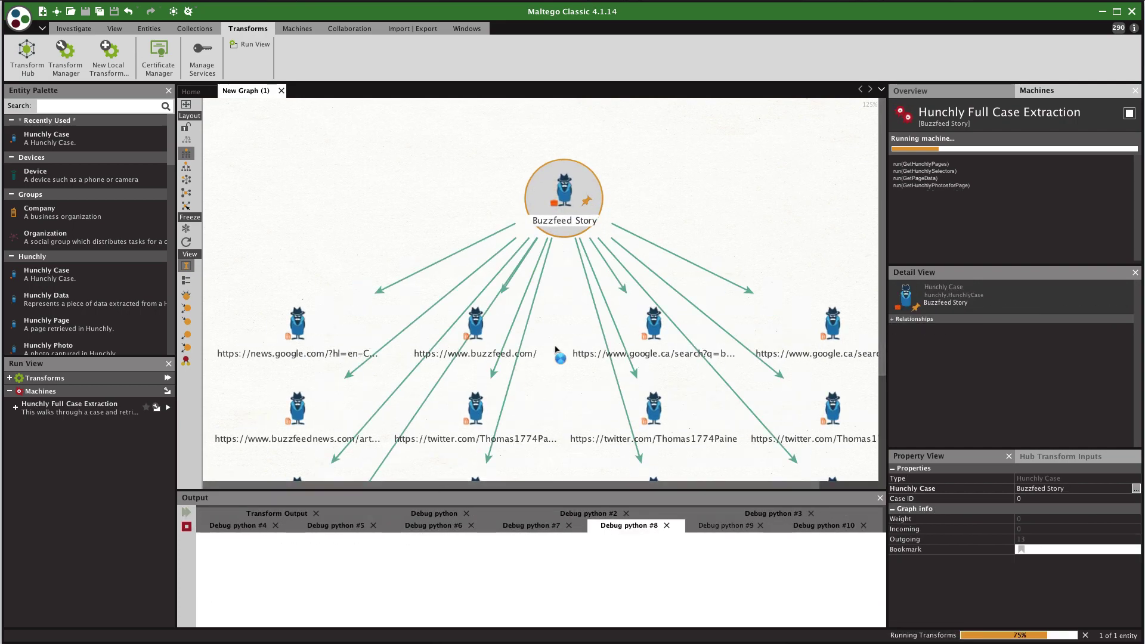
left_click(555, 352)
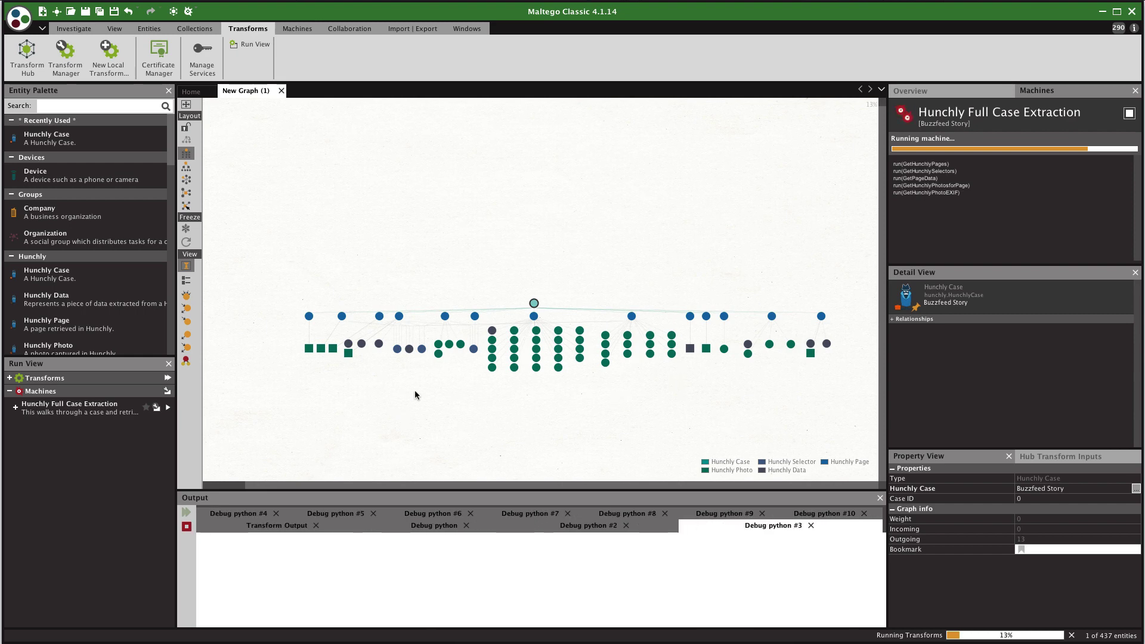
left_click(528, 360)
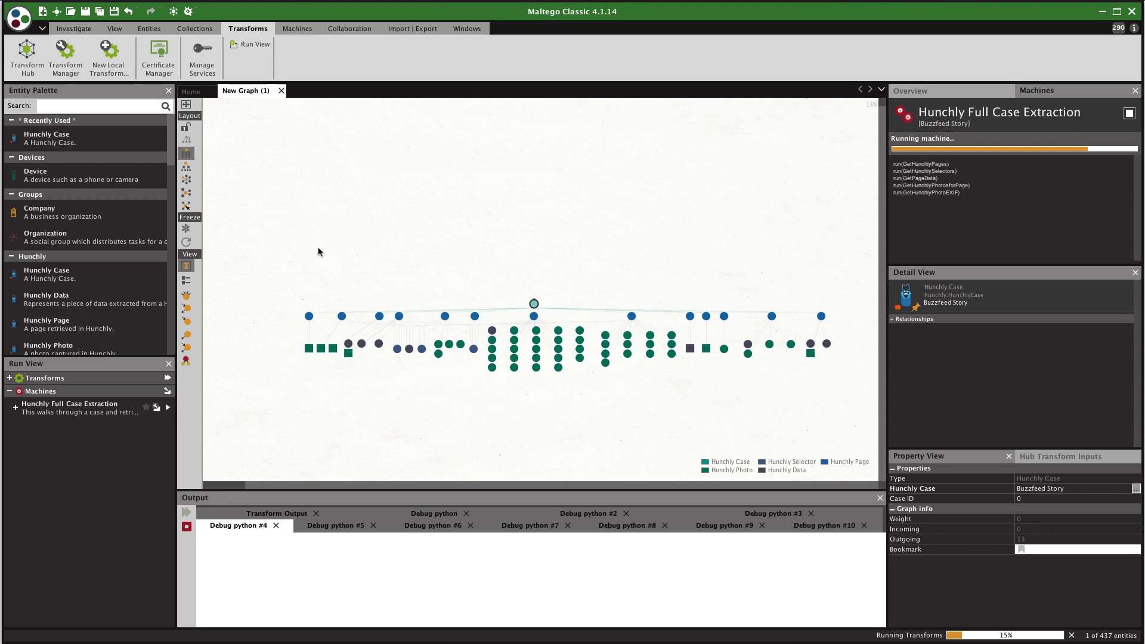
left_click(83, 32)
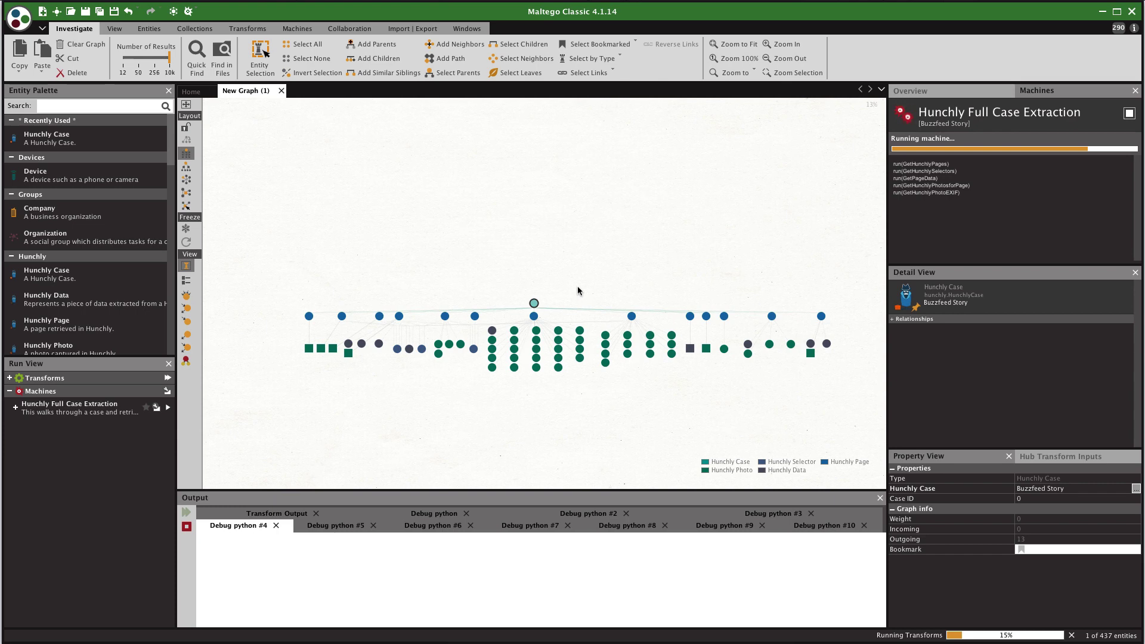
- Move the UA-1740781-74 analytics node down below the e-mail address node in the graph
scroll(463, 371, "up", 3)
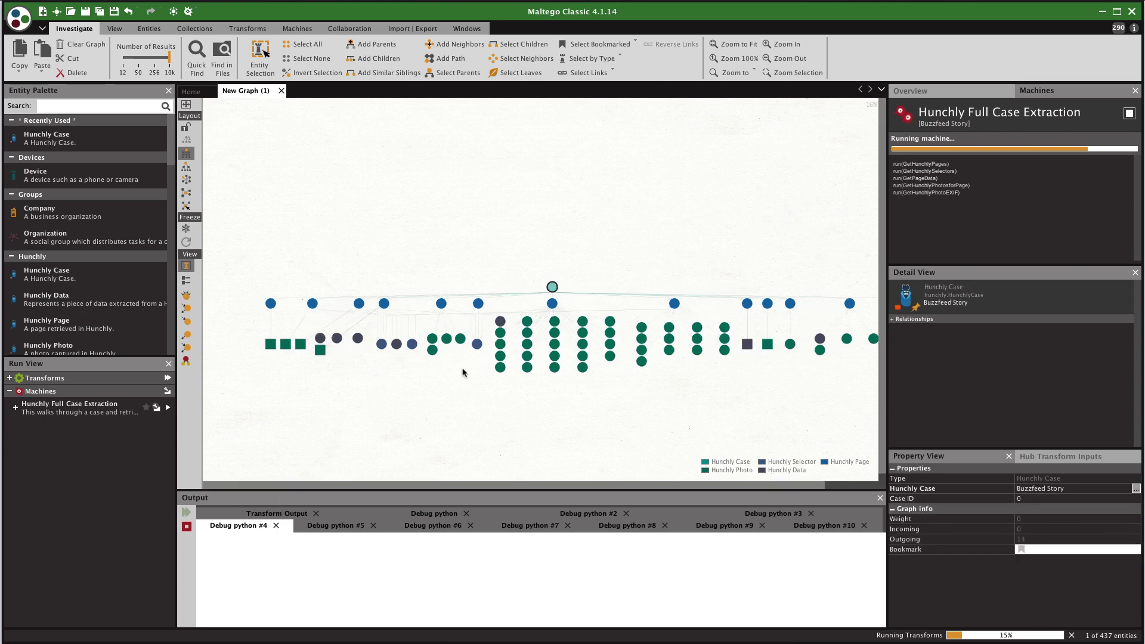
scroll(463, 371, "up", 2)
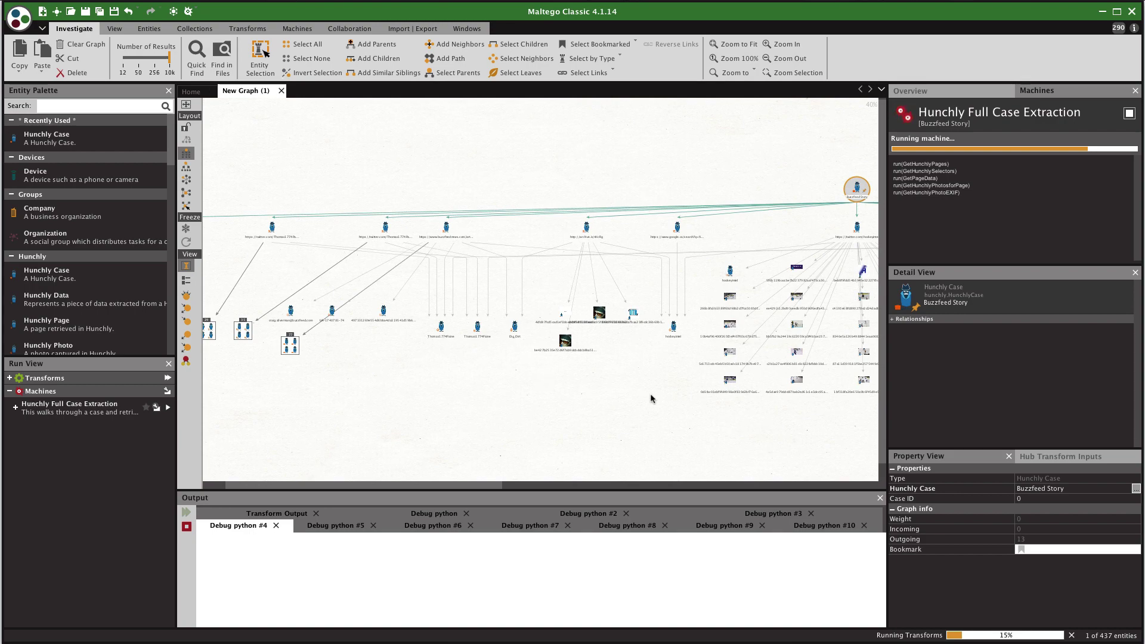
scroll(651, 398, "up", 2)
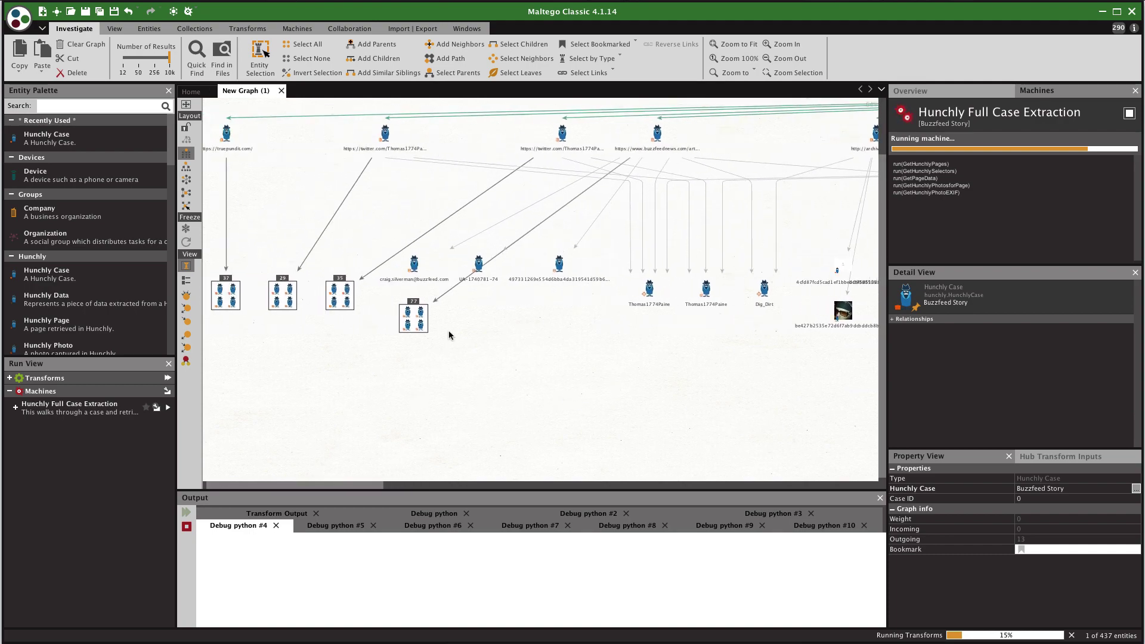
scroll(442, 324, "up", 3)
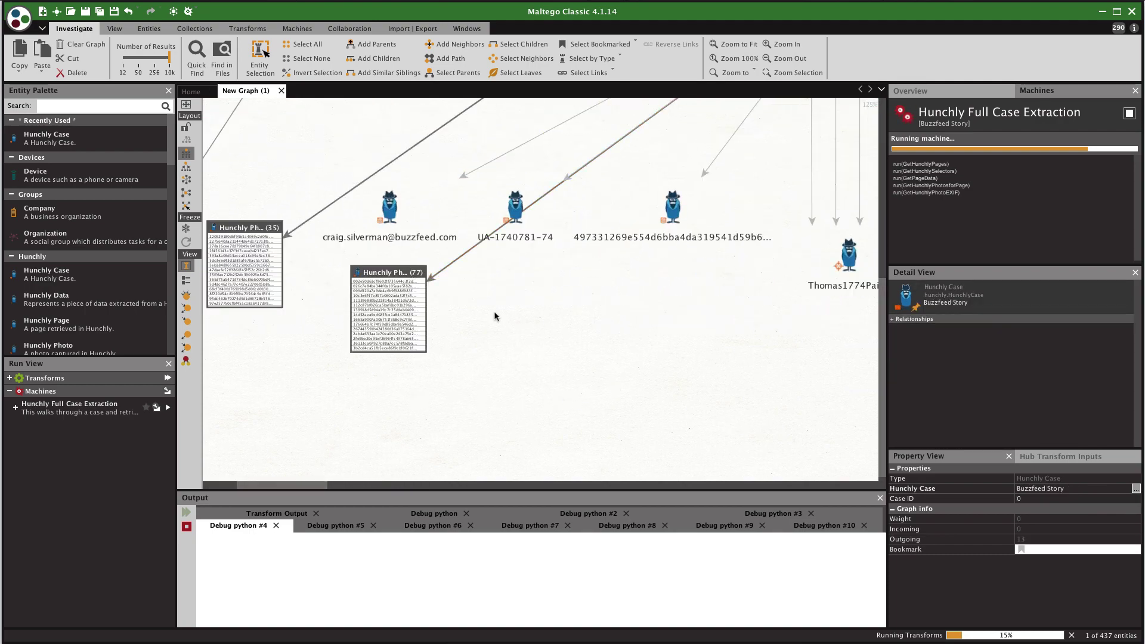
left_click(659, 254)
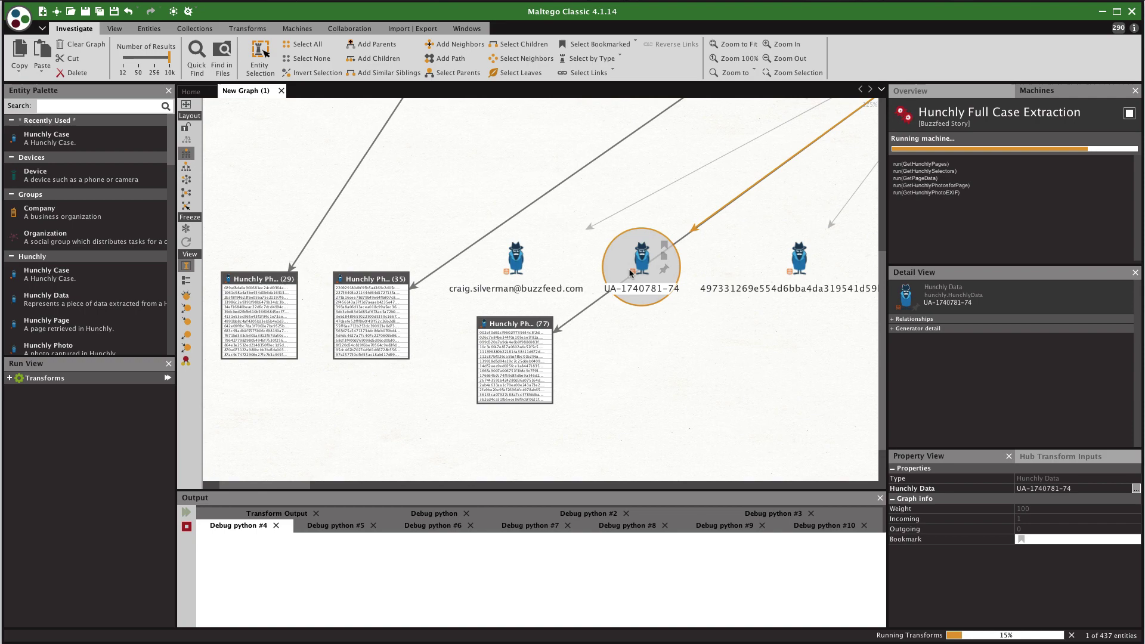
left_click_drag(637, 282, 626, 320)
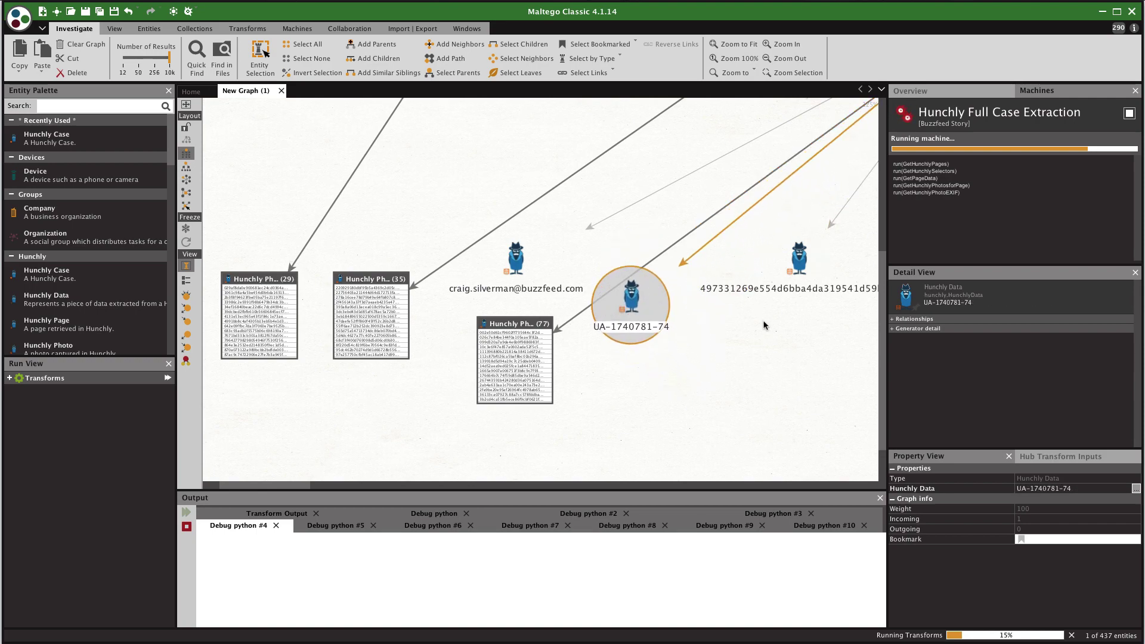
scroll(570, 371, "down", 2)
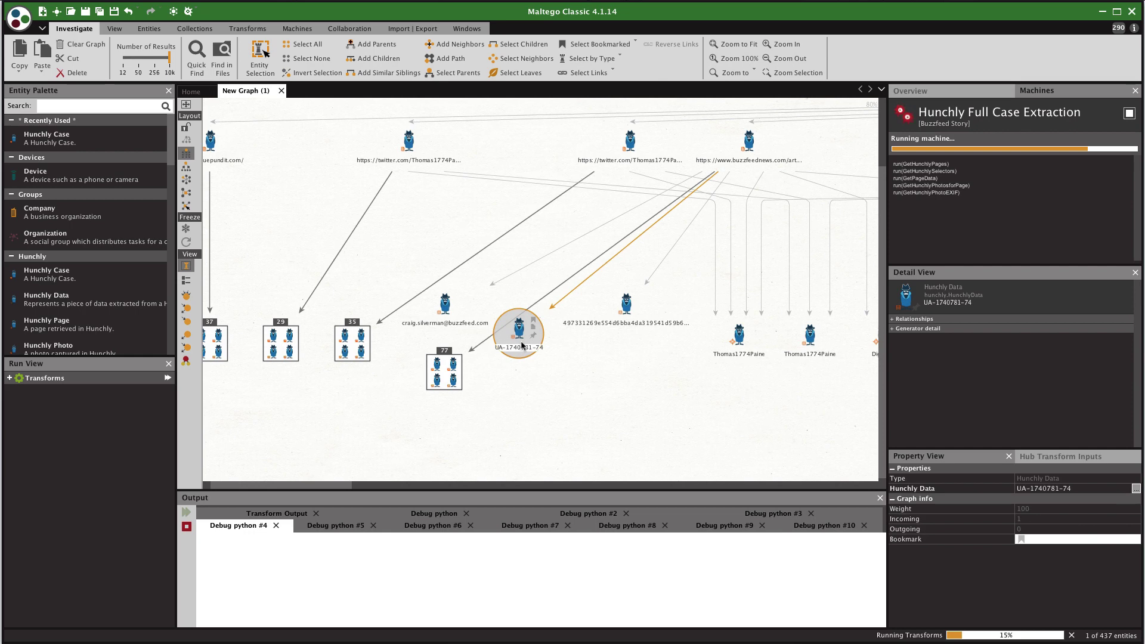
scroll(446, 304, "up", 1)
- Change the e-mail node's type to Personal > Email Address and bring up its email transforms
left_click(448, 304)
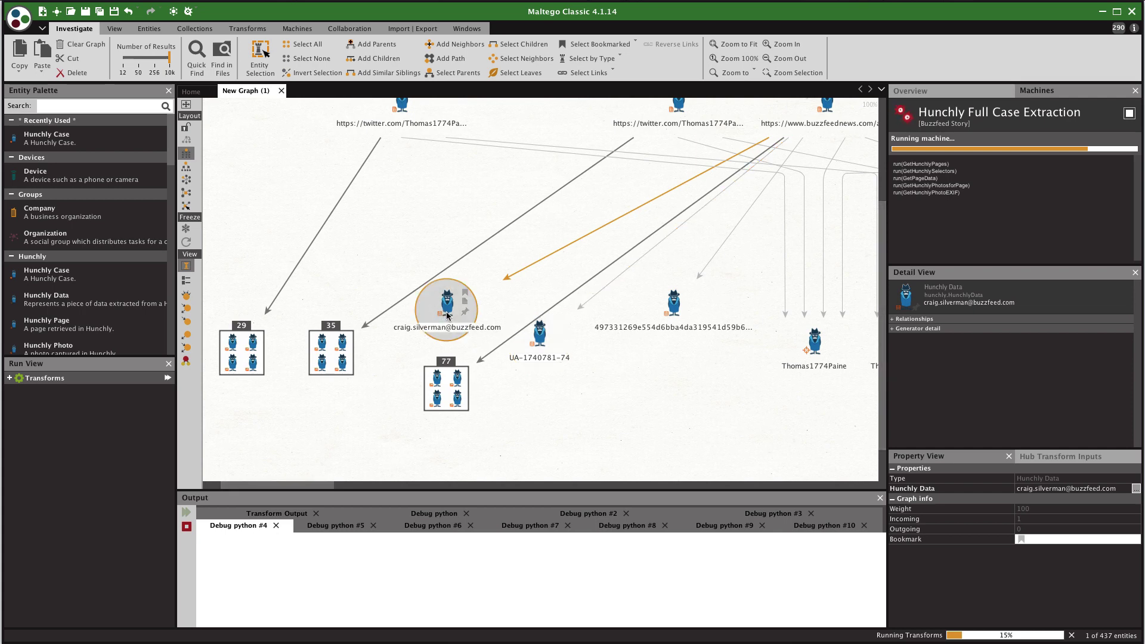
right_click(449, 316)
mouse_move(483, 365)
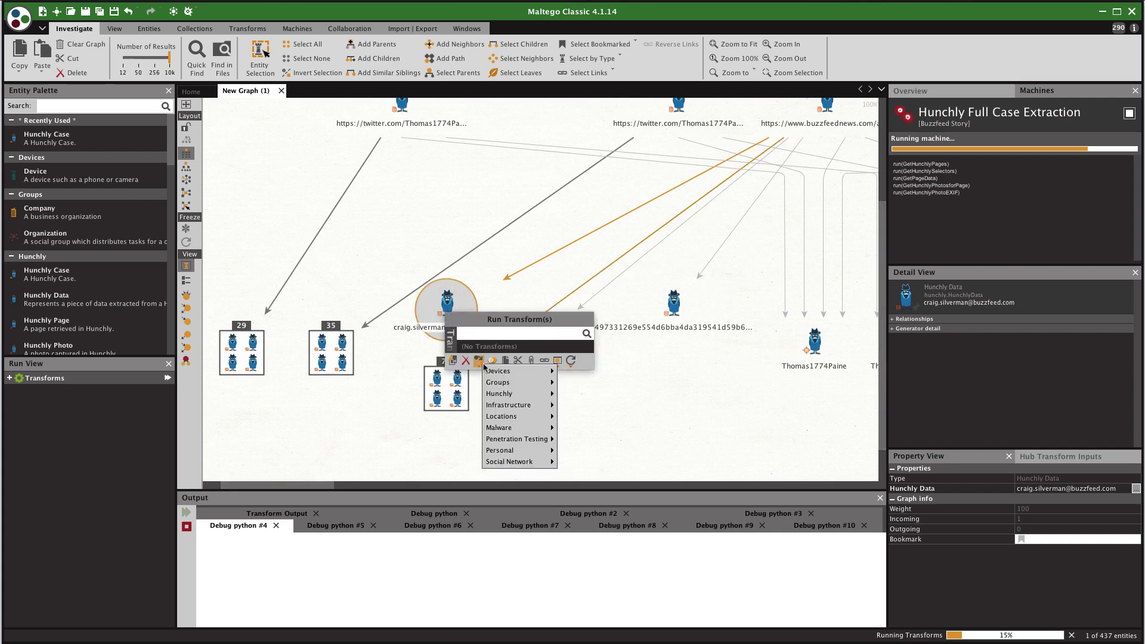
mouse_move(518, 451)
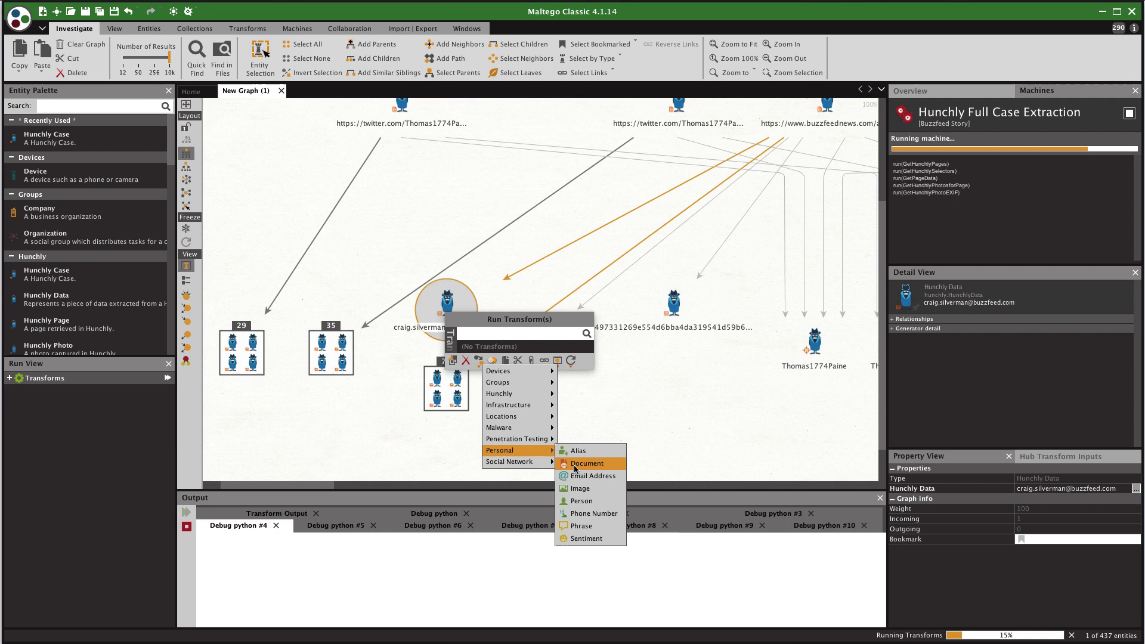
left_click(576, 476)
right_click(455, 328)
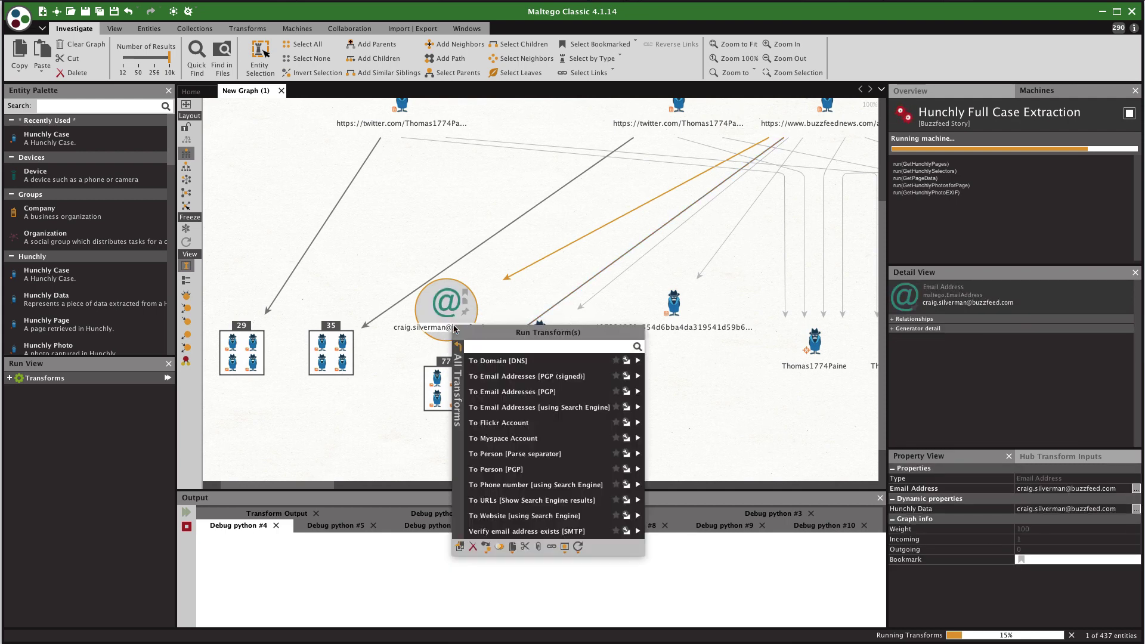